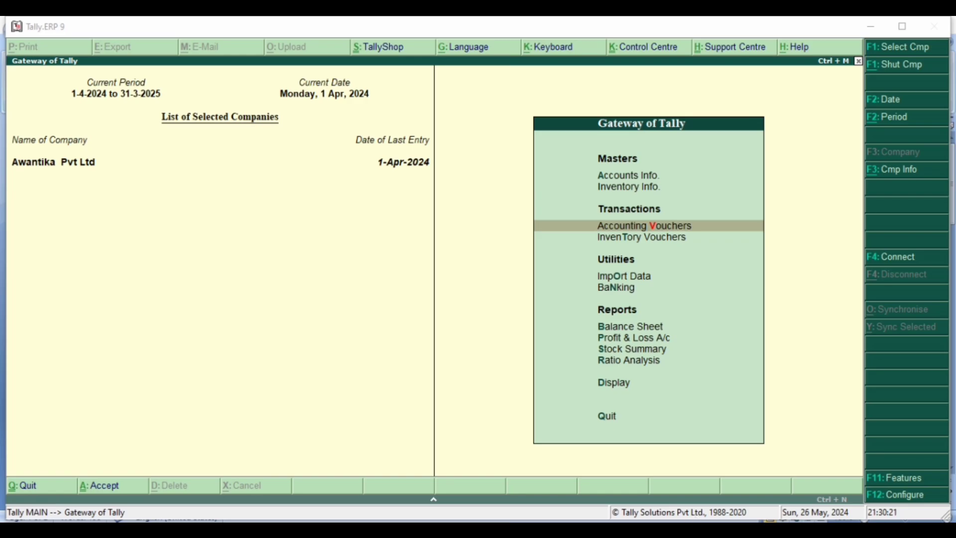
Review the contra entry notes in Word, and open accounting voucher entry in Tally.ERP 9
{"action": "key", "text": "alt+Tab"}
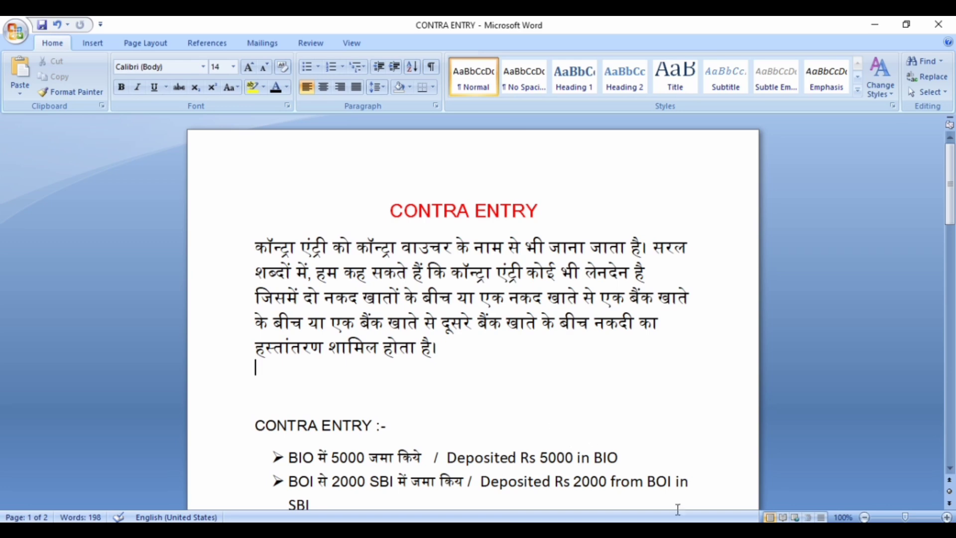
{"action": "mouse_move", "coordinate": [703, 530]}
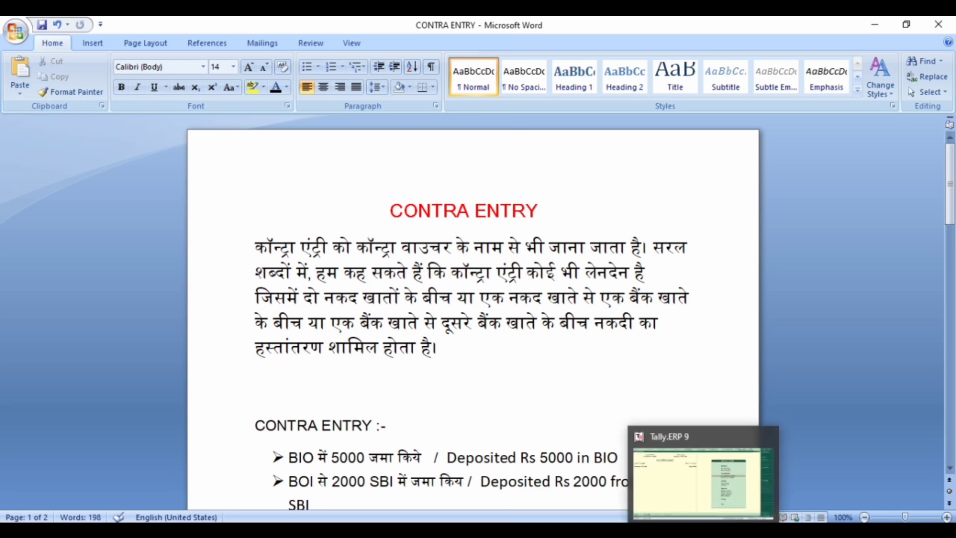
{"action": "left_click", "coordinate": [702, 531]}
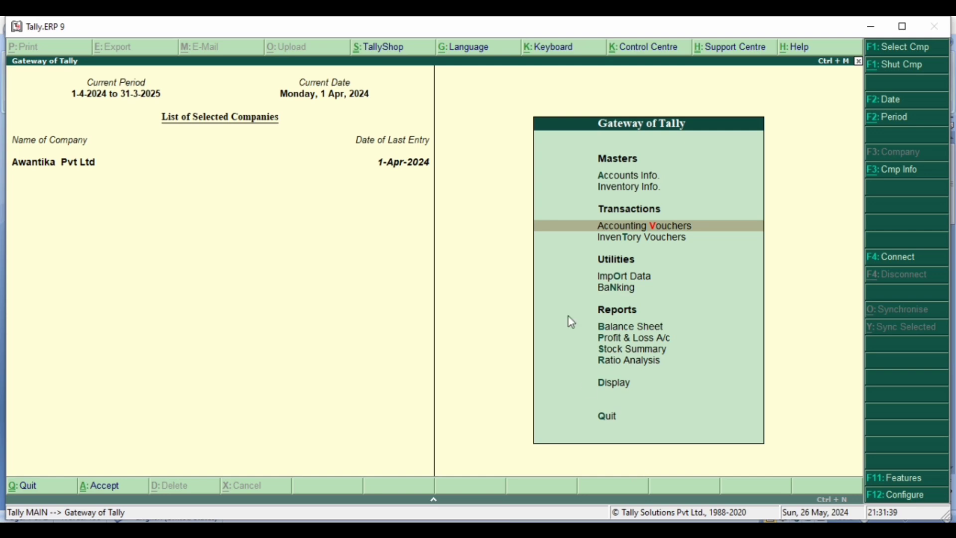
{"action": "left_click", "coordinate": [638, 230]}
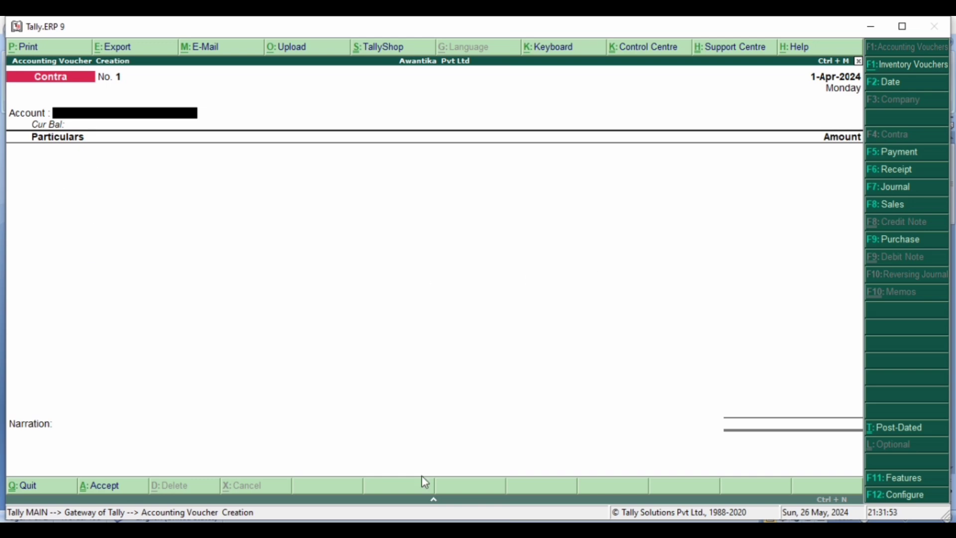
Configure contra vouchers with single entry mode set to No and Cr/Dr instead of To/By set to Yes
{"action": "left_click", "coordinate": [897, 495]}
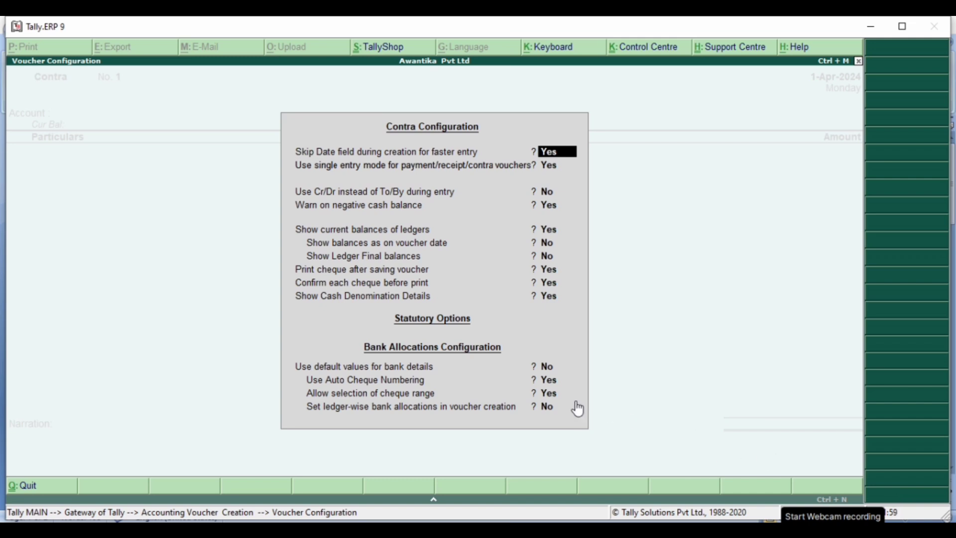
{"action": "left_click", "coordinate": [550, 166]}
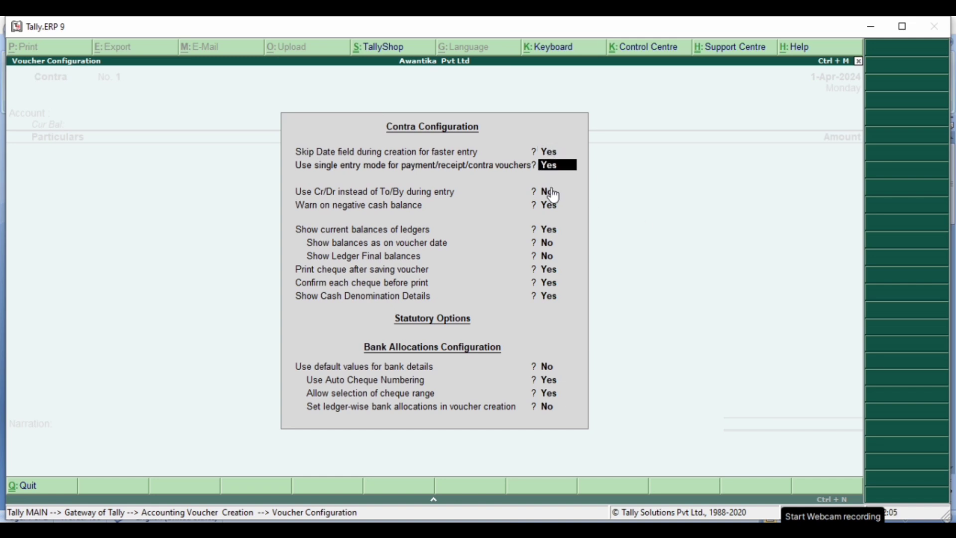
{"action": "type", "text": "n"}
{"action": "key", "text": "Return"}
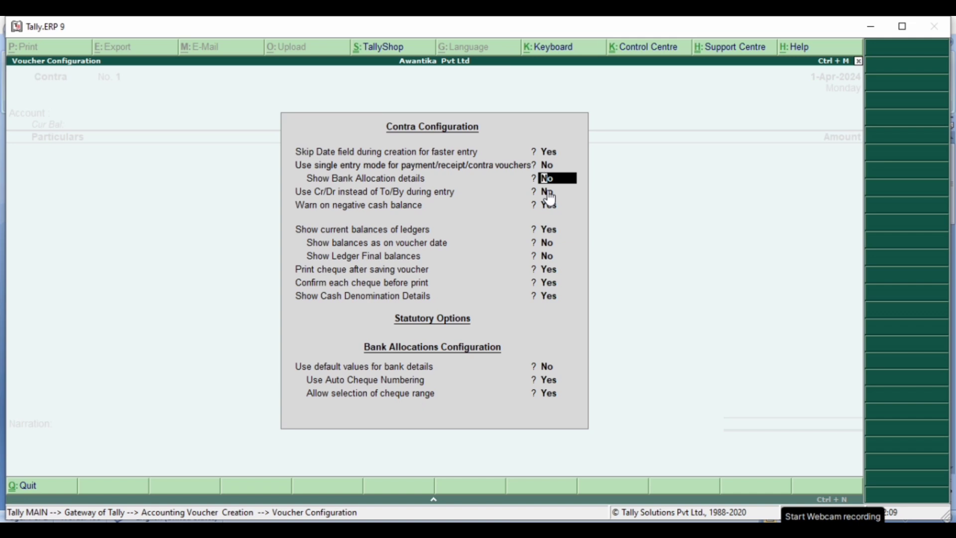
{"action": "key", "text": "Return"}
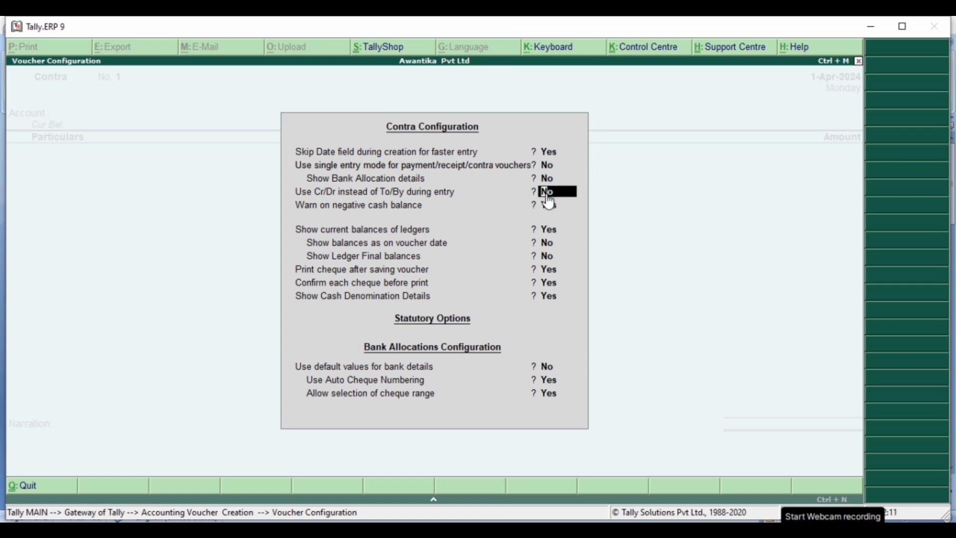
{"action": "type", "text": "Y"}
{"action": "key", "text": "Return"}
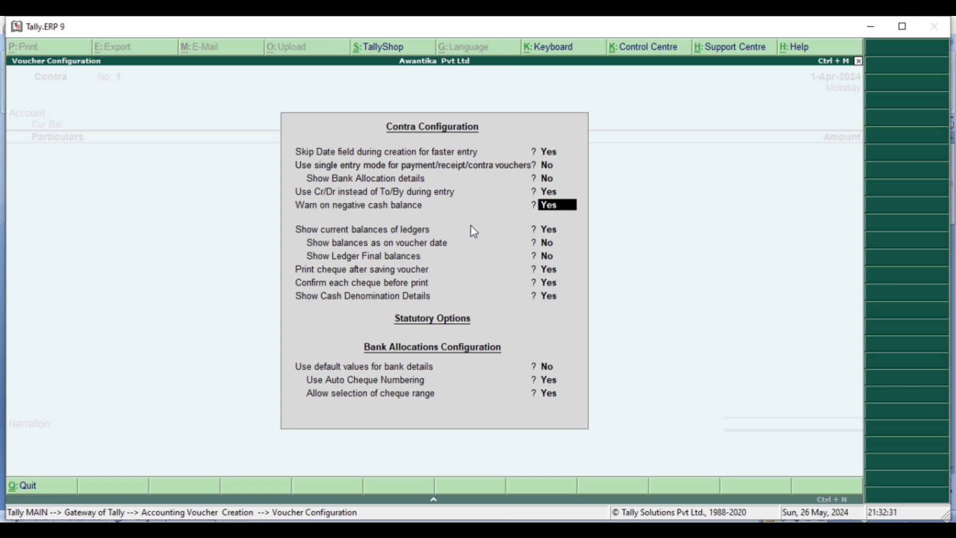
{"action": "key", "text": "ctrl+a"}
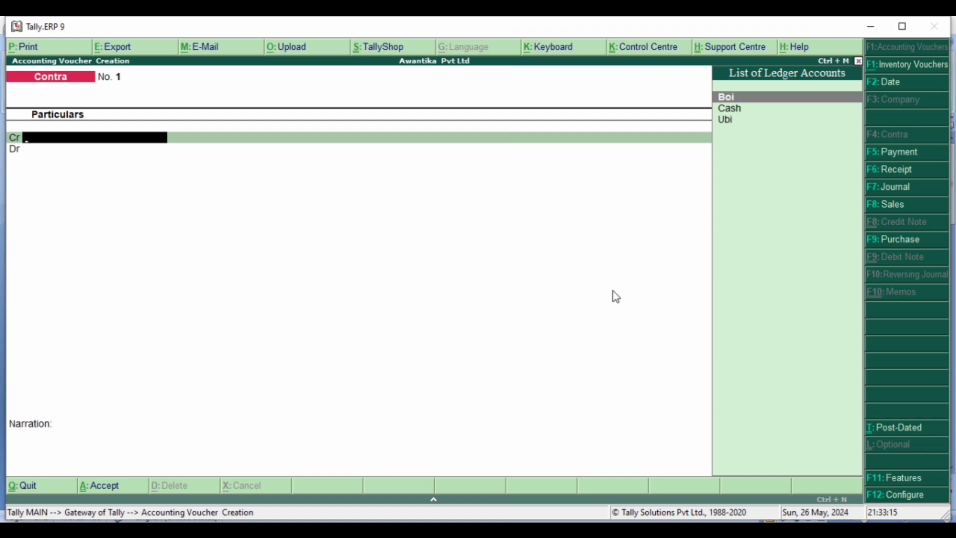
Consult the Word notes for the first transaction, and enter it in the contra voucher: credit Cash 5,000 and debit Boi 5,000
{"action": "left_click", "coordinate": [641, 518]}
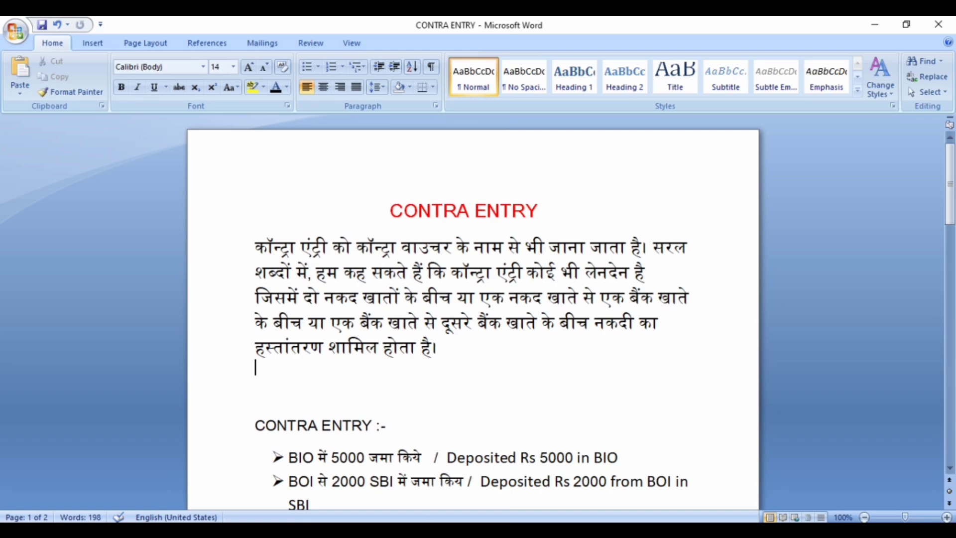
{"action": "left_click", "coordinate": [704, 530]}
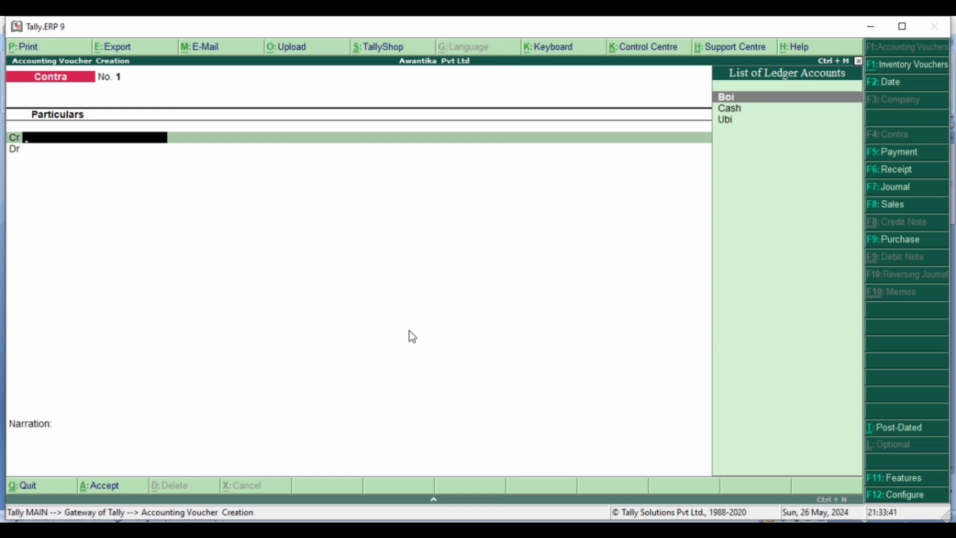
{"action": "key", "text": "Down"}
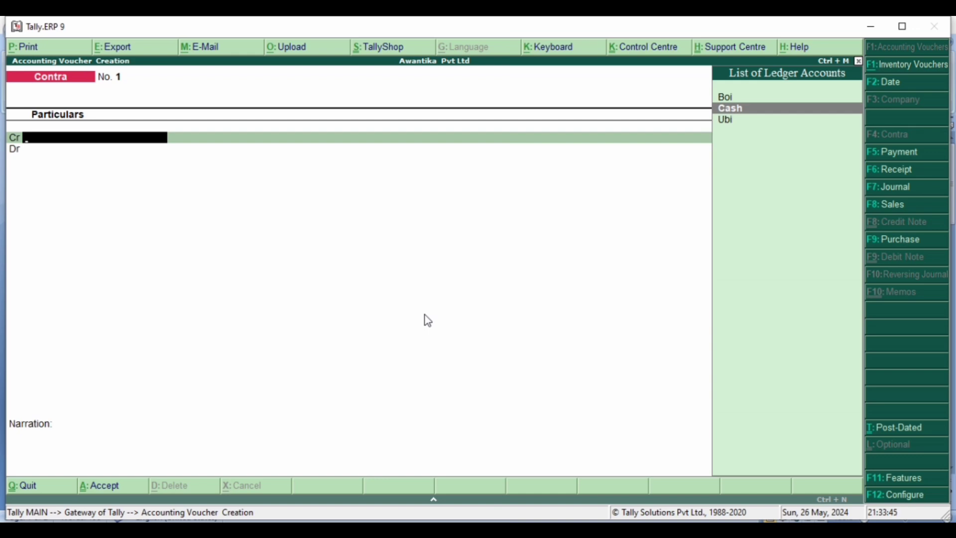
{"action": "key", "text": "Return"}
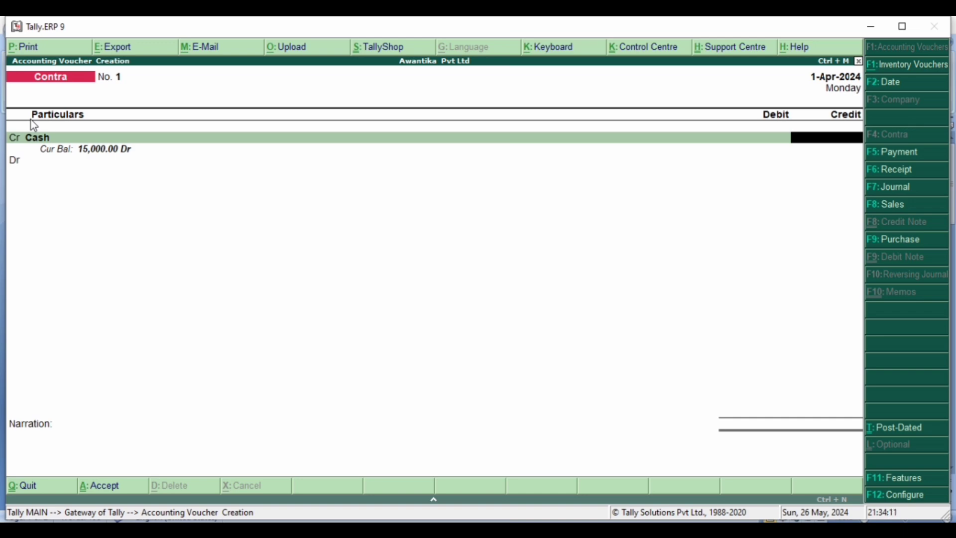
{"action": "type", "text": "5000"}
{"action": "key", "text": "Return"}
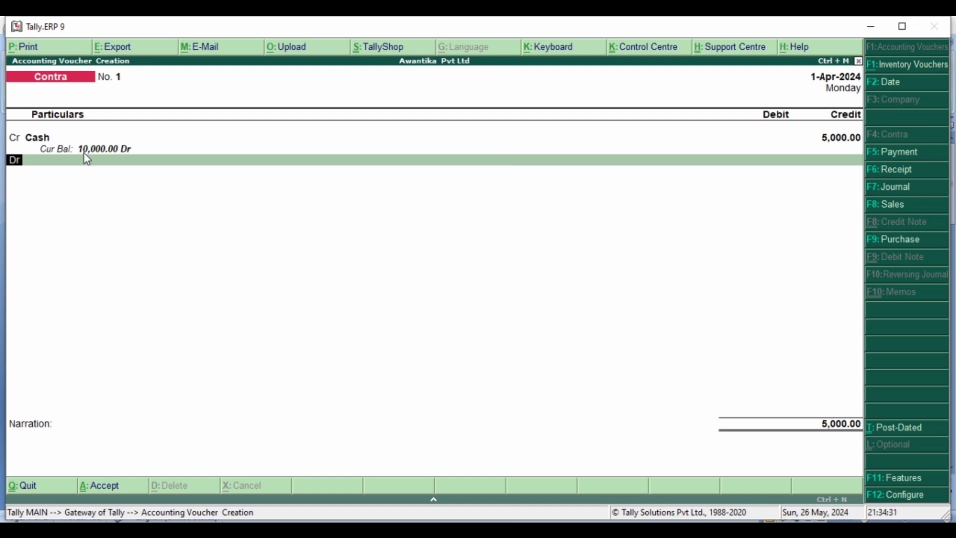
{"action": "key", "text": "Return"}
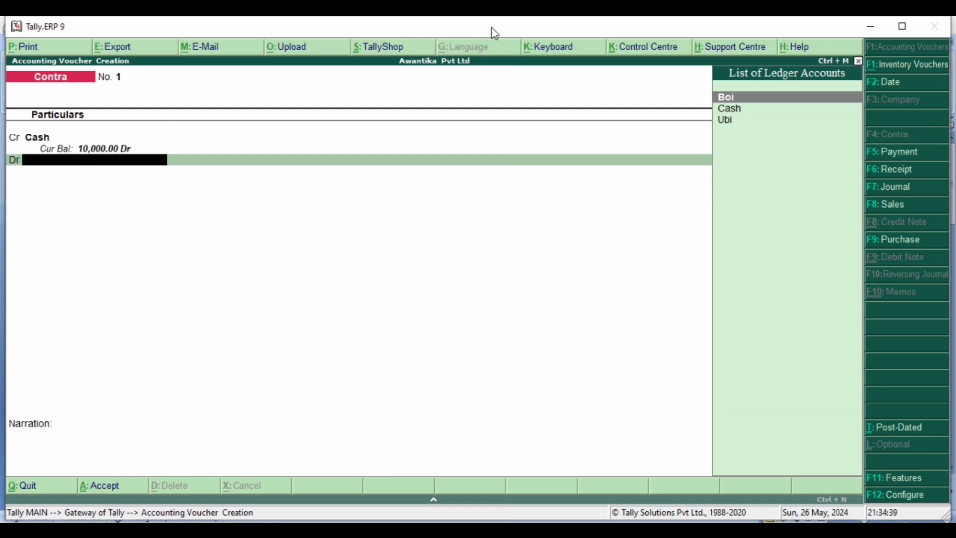
{"action": "left_click", "coordinate": [747, 98]}
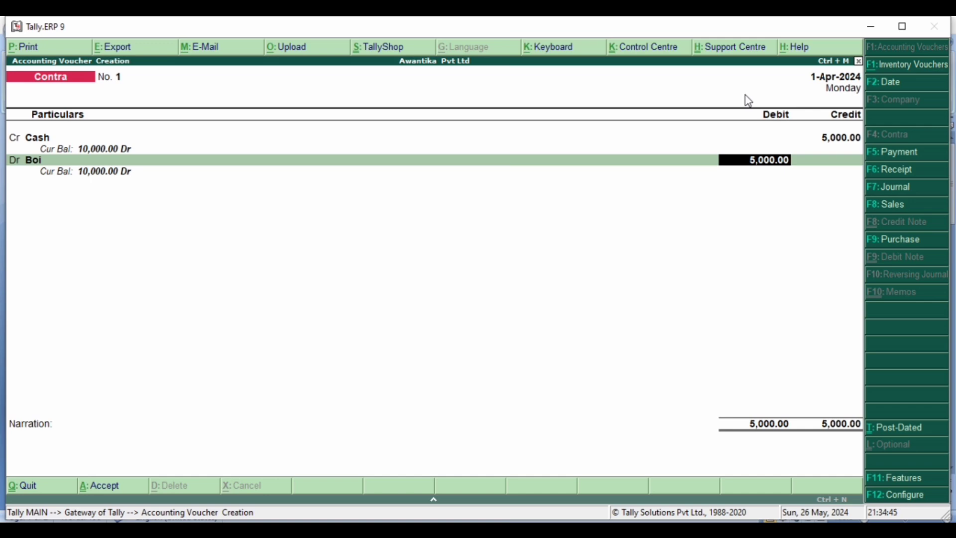
Open the Boi ledger from the voucher's debit line to check which group it is under, and return to the voucher
{"action": "key", "text": "BackSpace"}
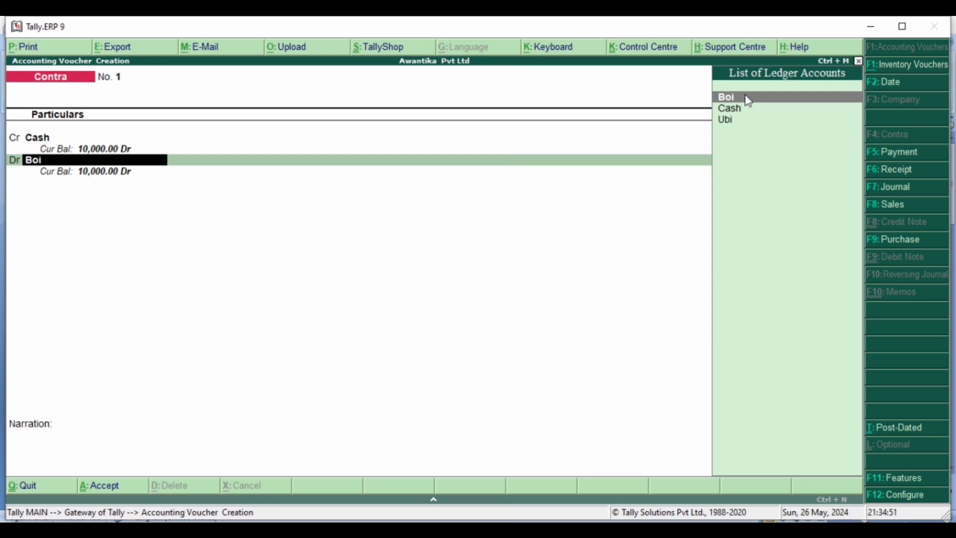
{"action": "key", "text": "ctrl+Return"}
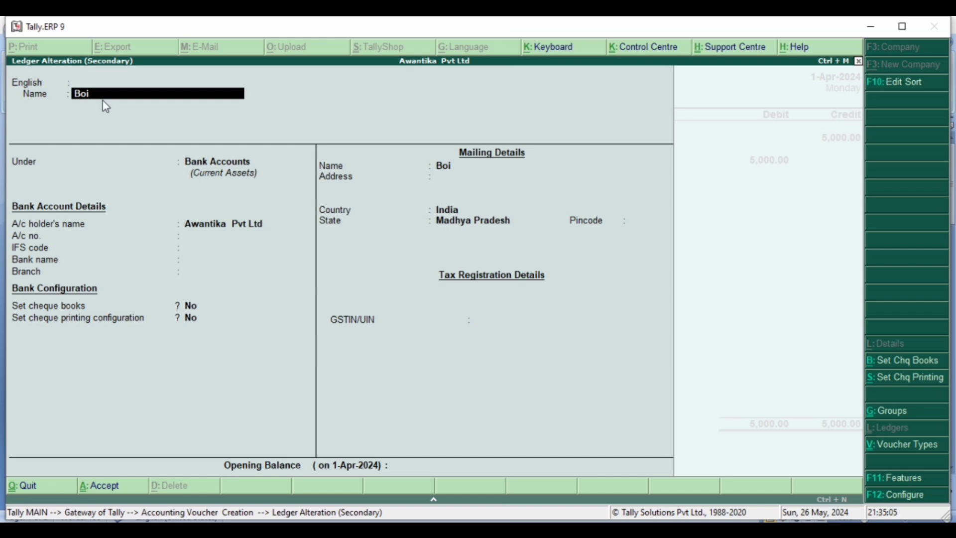
{"action": "key", "text": "Return"}
{"action": "key", "text": "Return"}
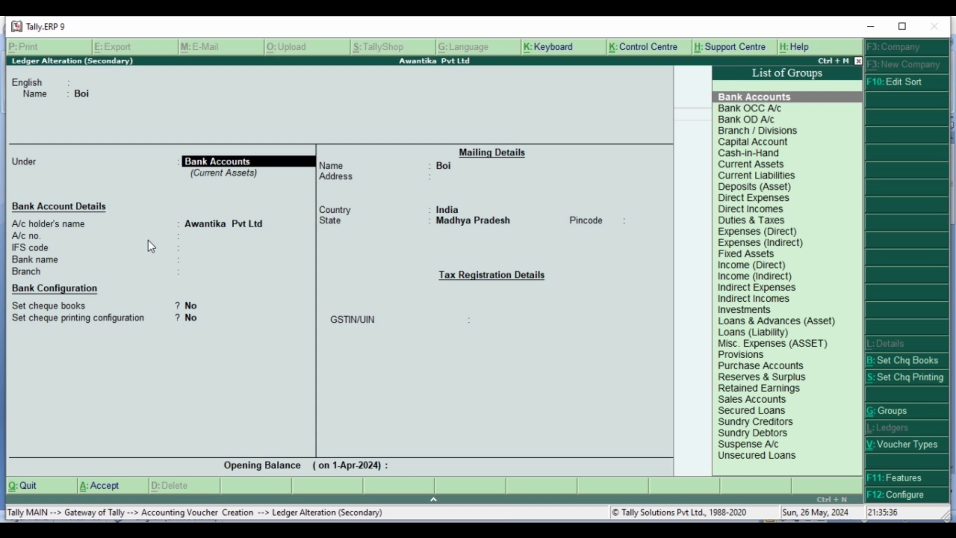
{"action": "key", "text": "ctrl+a"}
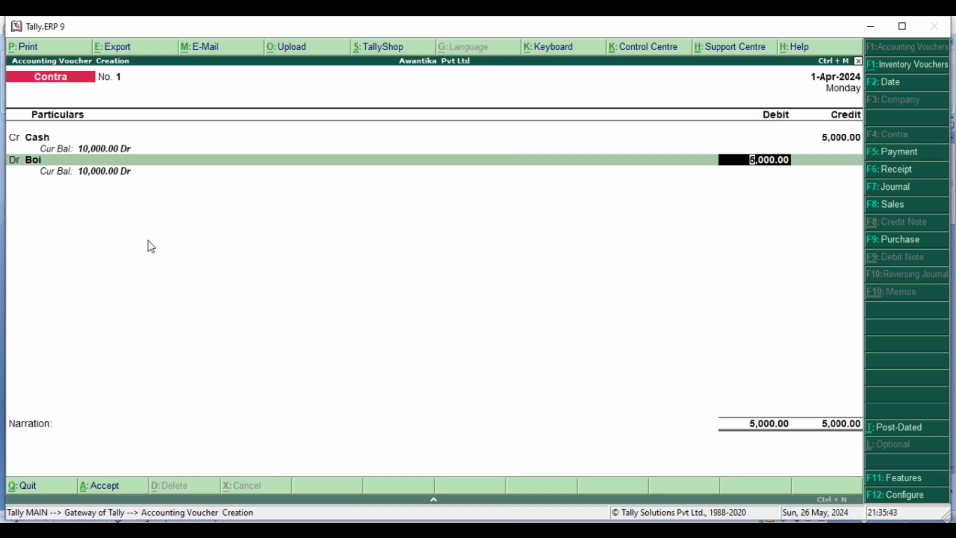
Allocate the Boi debit as cash with denominations 2 × 2000 and 2 × 500, and save the contra voucher without narration
{"action": "key", "text": "Return"}
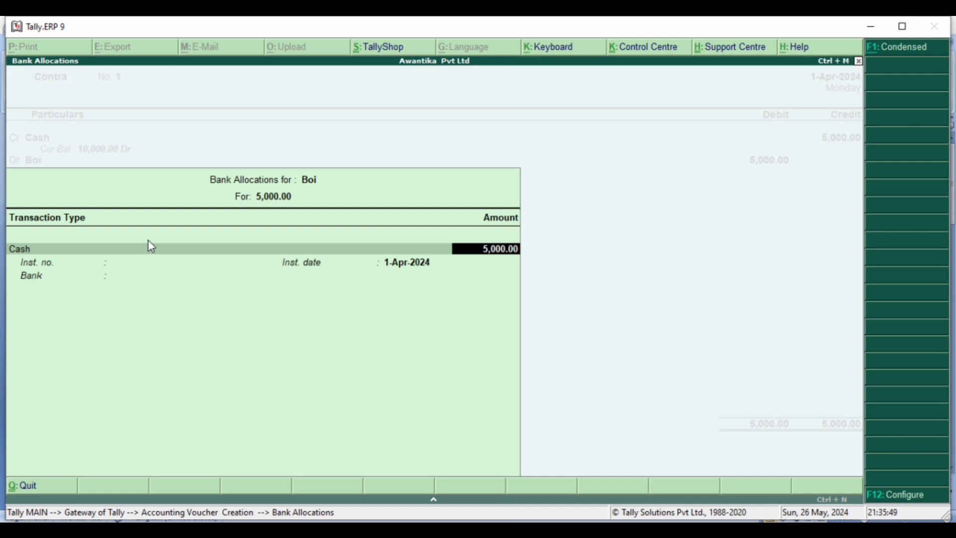
{"action": "key", "text": "Return"}
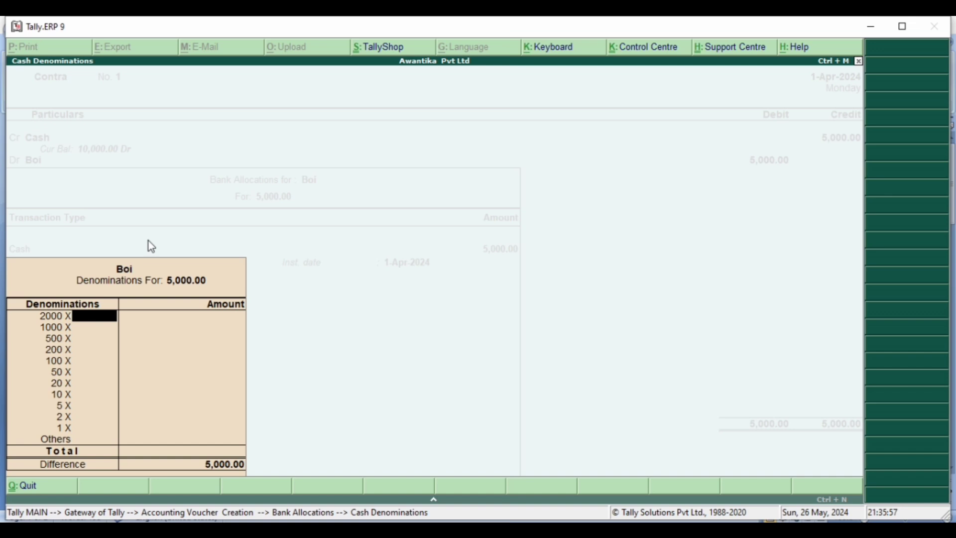
{"action": "type", "text": "2"}
{"action": "key", "text": "Return"}
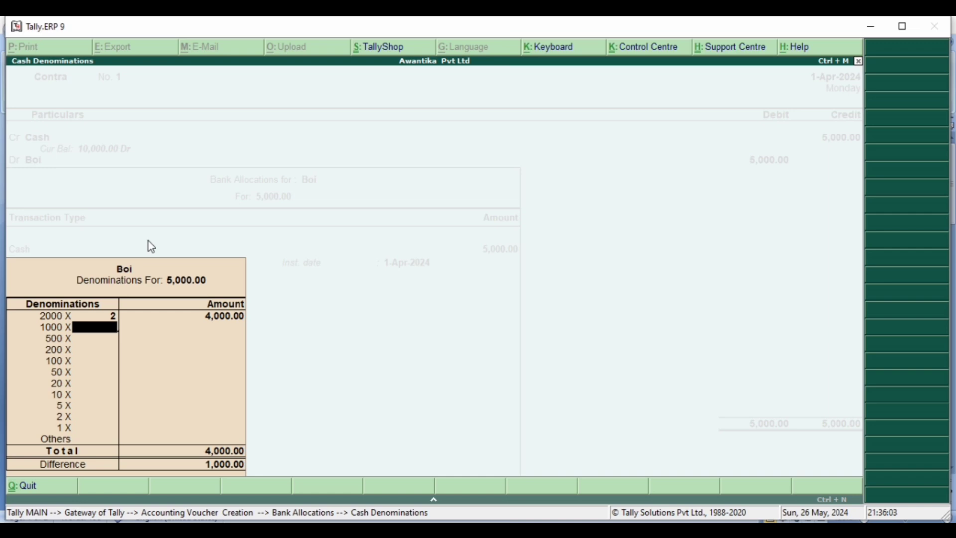
{"action": "key", "text": "Return"}
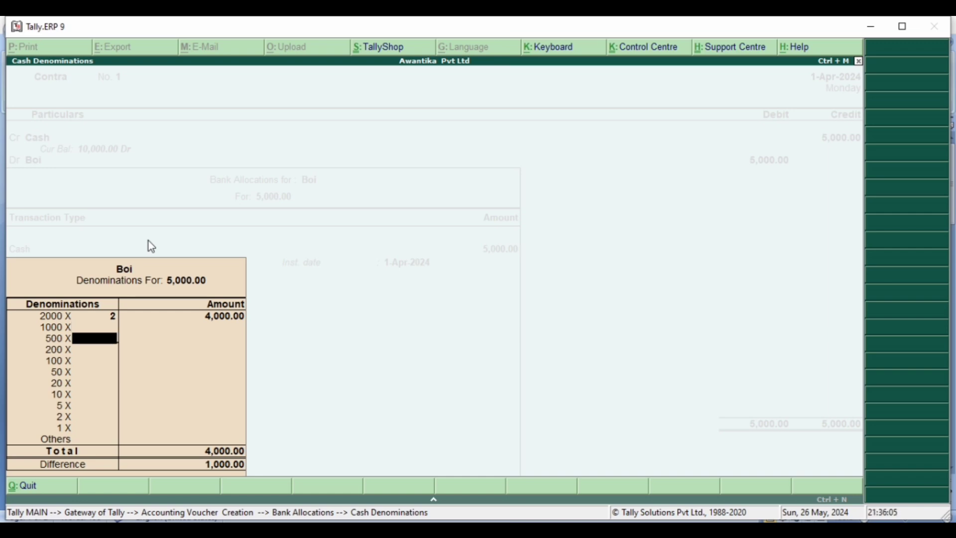
{"action": "type", "text": "2"}
{"action": "key", "text": "Return"}
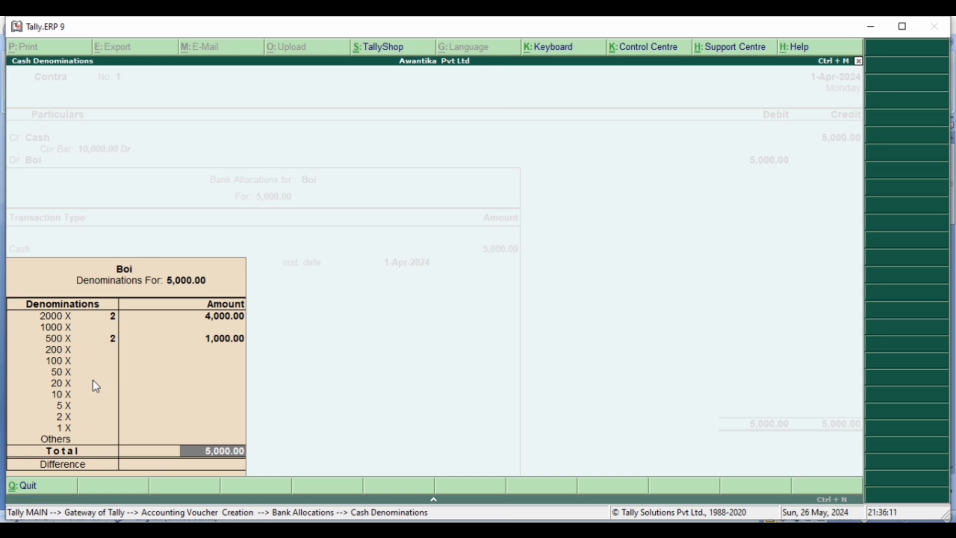
{"action": "key", "text": "Return"}
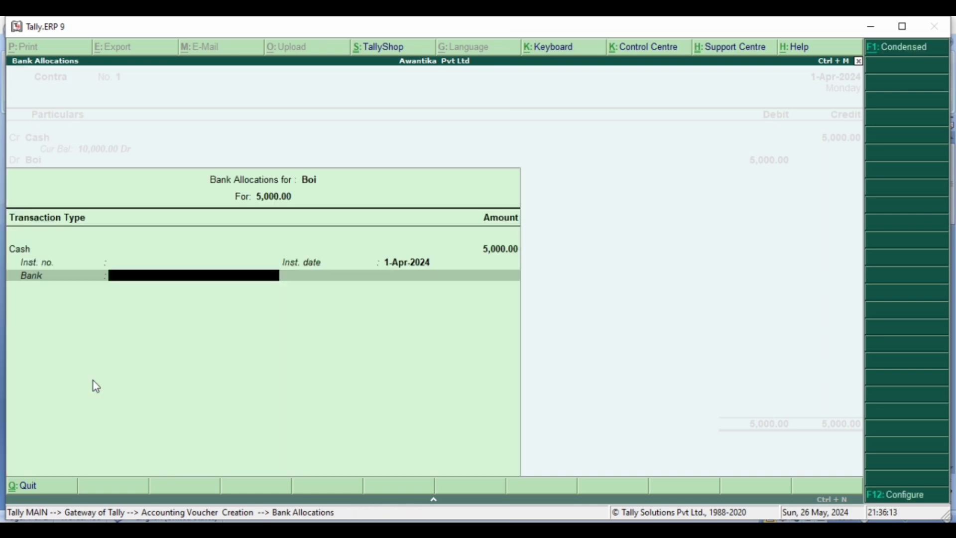
{"action": "key", "text": "Return"}
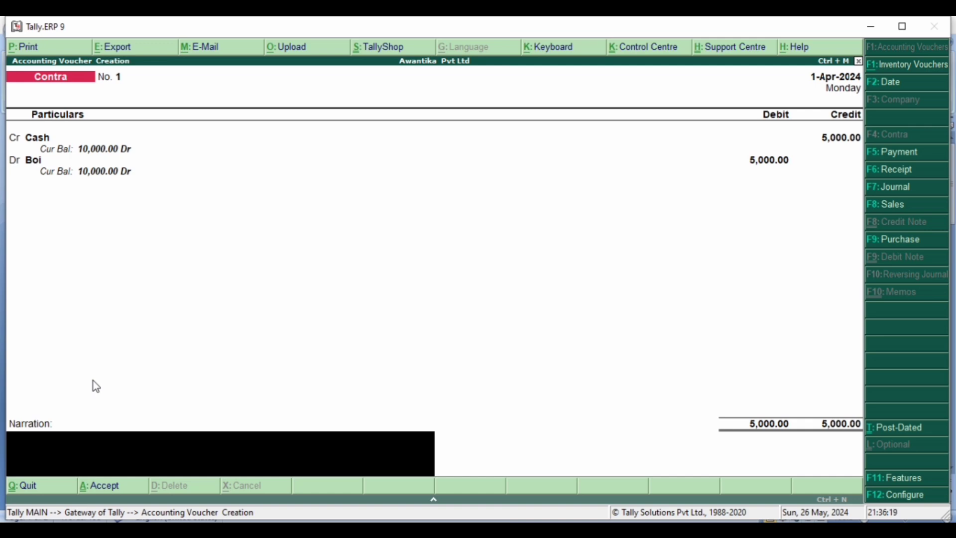
{"action": "key", "text": "Return"}
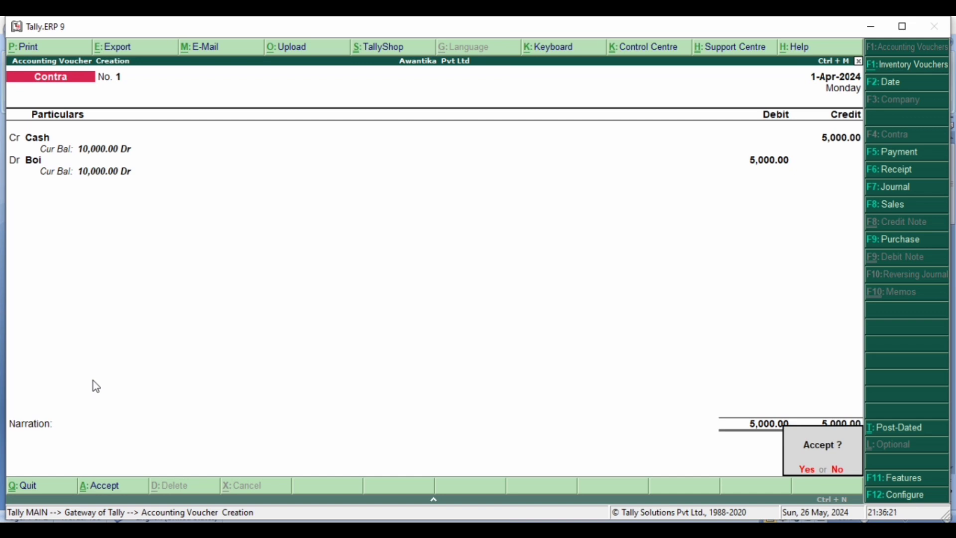
{"action": "key", "text": "Return"}
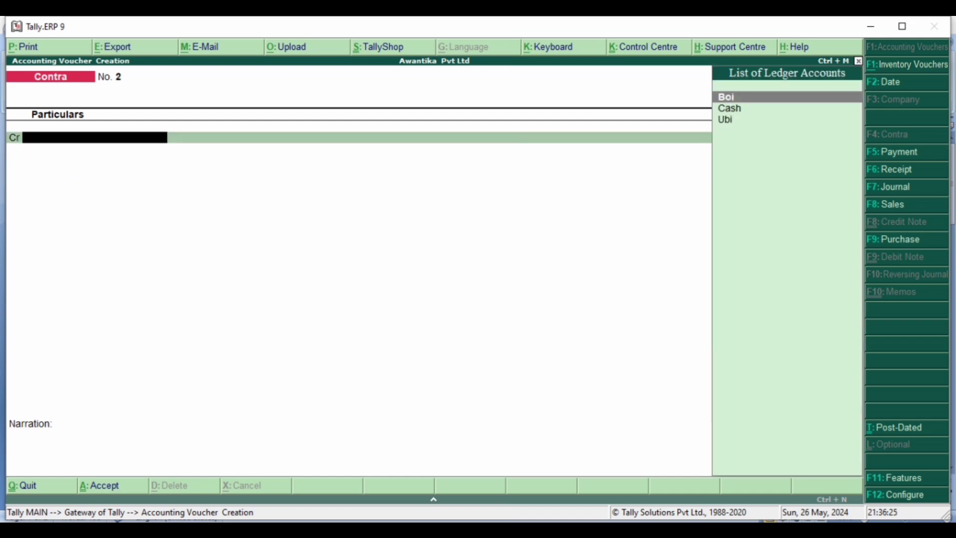
Consult the Word notes for the second transaction, and credit Boi 2,000 in the new contra voucher
{"action": "mouse_move", "coordinate": [704, 530]}
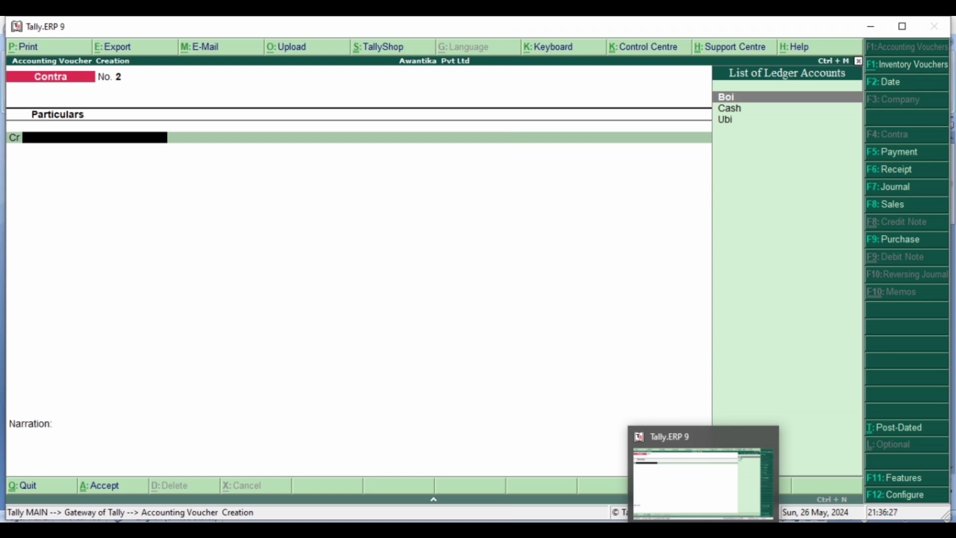
{"action": "left_click", "coordinate": [633, 479]}
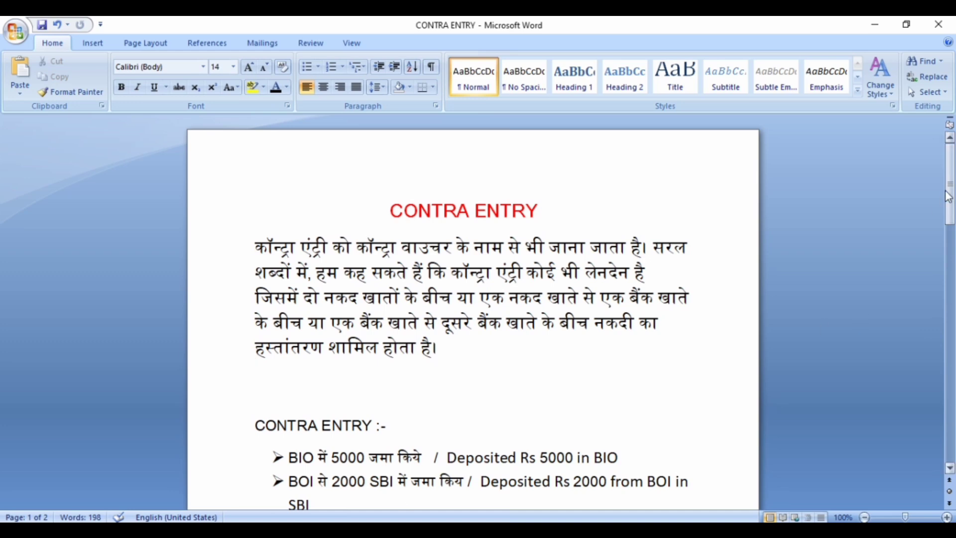
{"action": "mouse_move", "coordinate": [951, 197]}
{"action": "left_mouse_down"}
{"action": "mouse_move", "coordinate": [952, 211]}
{"action": "mouse_move", "coordinate": [952, 198]}
{"action": "left_mouse_up"}
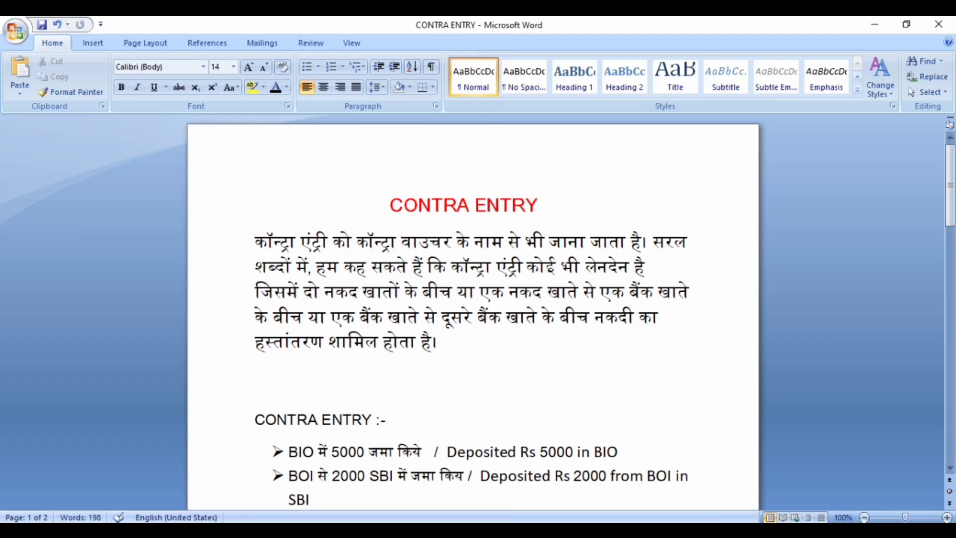
{"action": "left_click", "coordinate": [704, 529]}
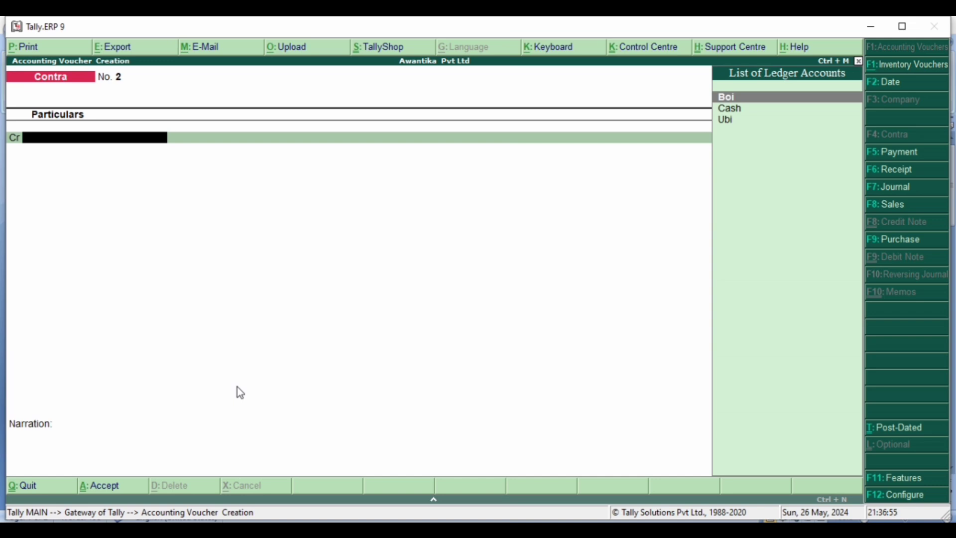
{"action": "key", "text": "Return"}
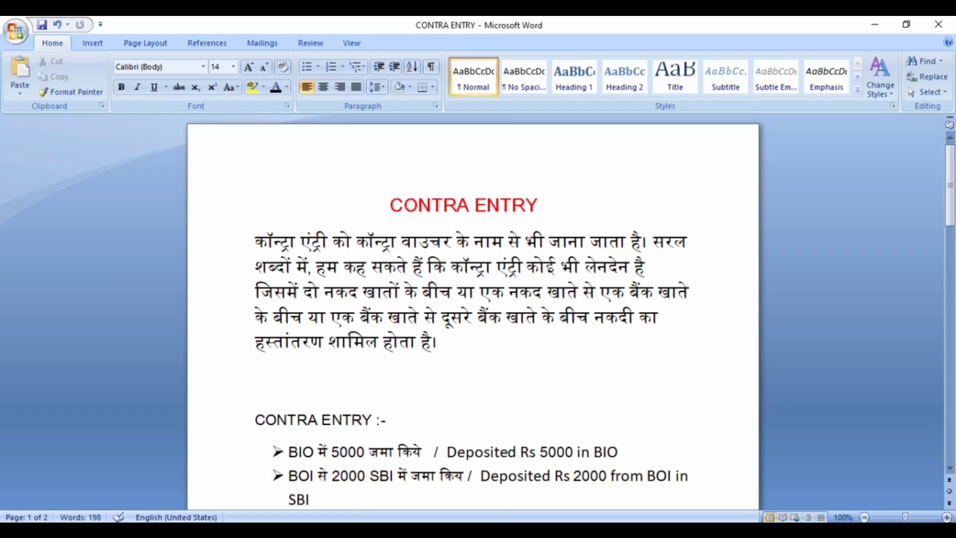
{"action": "left_click", "coordinate": [705, 530]}
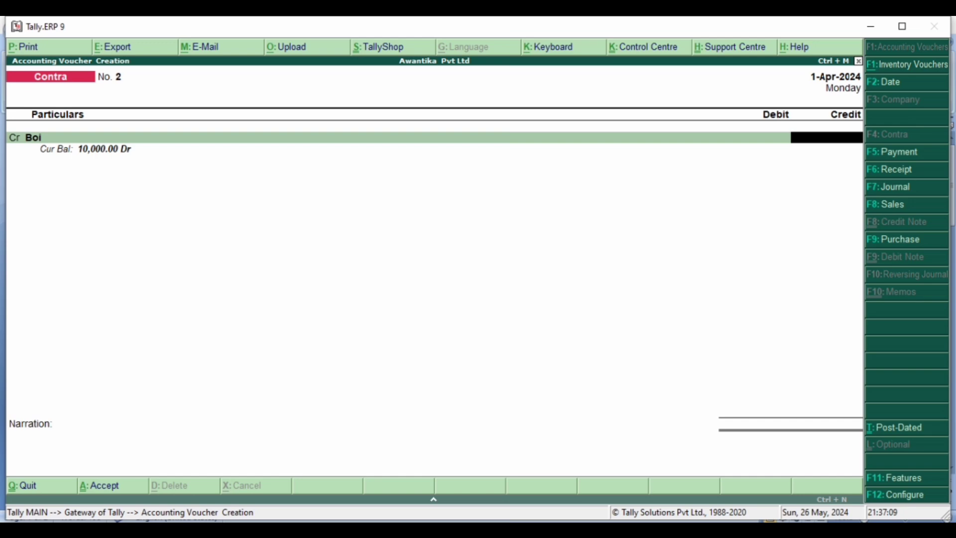
{"action": "type", "text": "2000"}
{"action": "key", "text": "Return"}
Allocate the Boi credit as a 2,000 cheque with cheque range Not Applicable and no instrument number
{"action": "key", "text": "Return"}
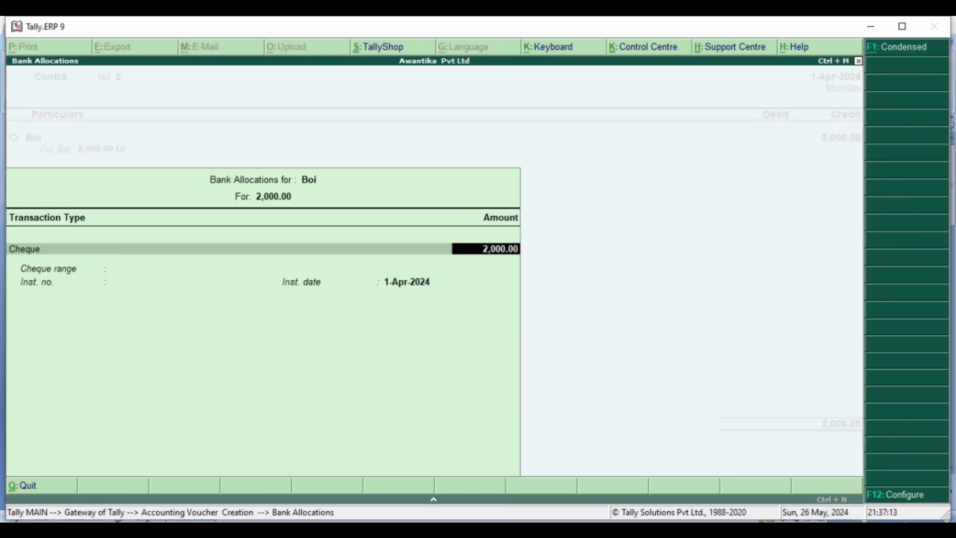
{"action": "key", "text": "Return"}
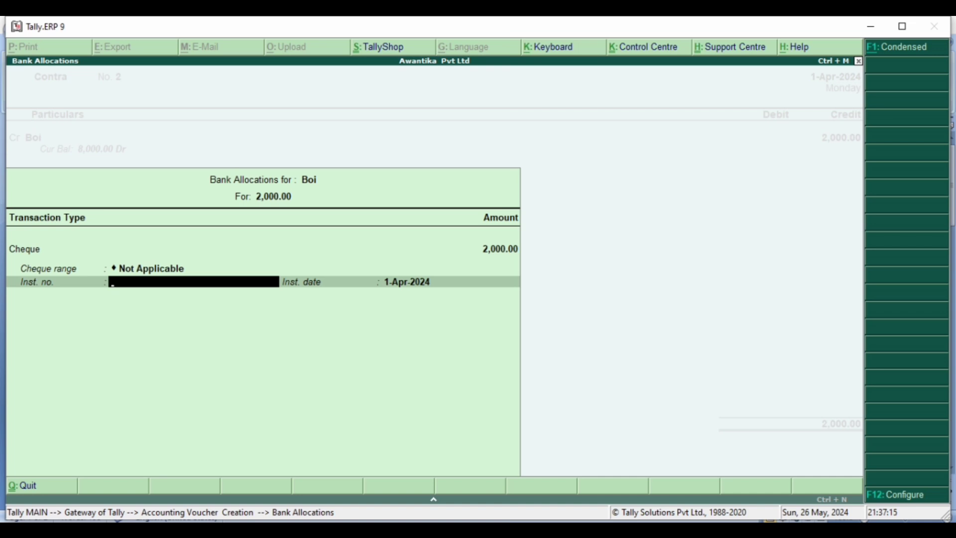
{"action": "key", "text": "Return"}
{"action": "key", "text": "Return"}
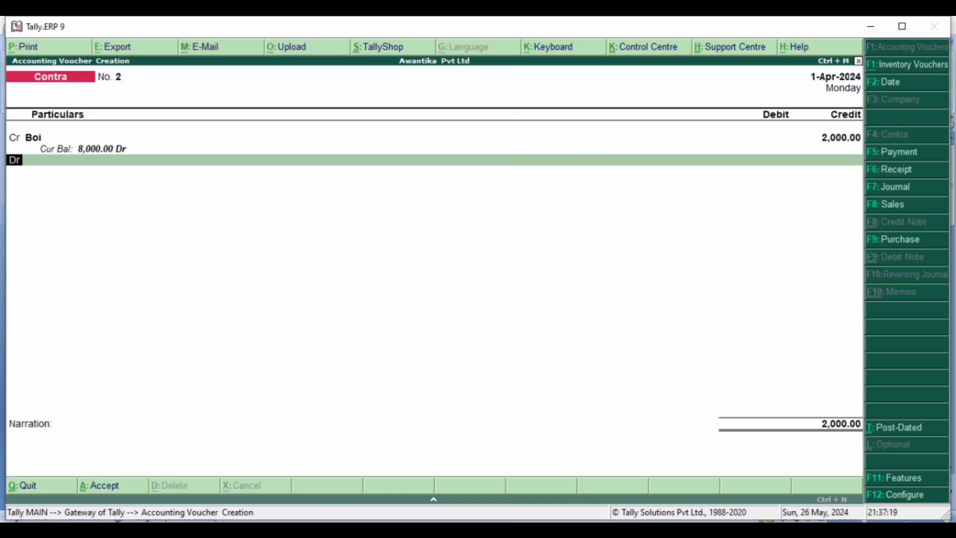
Check the receiving bank in the Word notes, and create the ledger SBI under Bank Accounts from the voucher's debit line
{"action": "key", "text": "Return"}
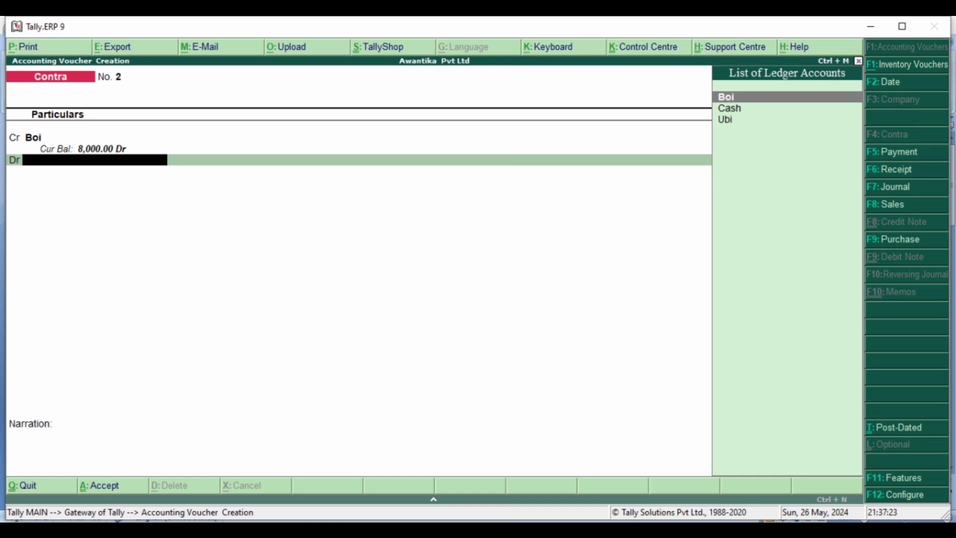
{"action": "left_click", "coordinate": [637, 531]}
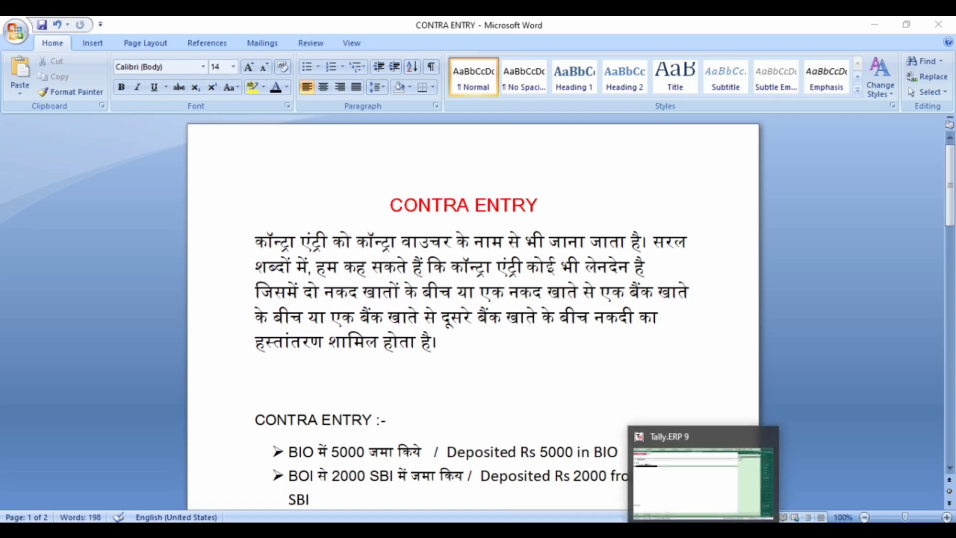
{"action": "left_click", "coordinate": [688, 531]}
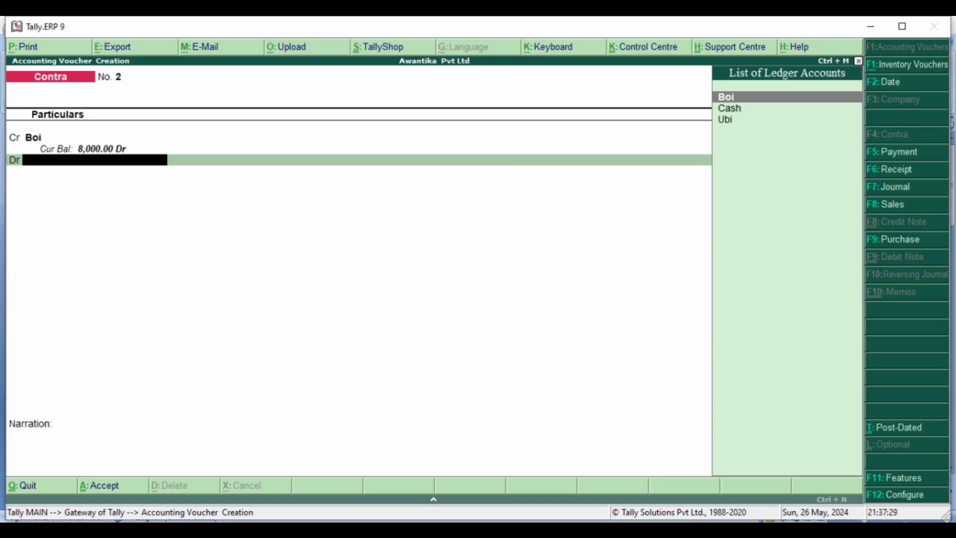
{"action": "key", "text": "alt+c"}
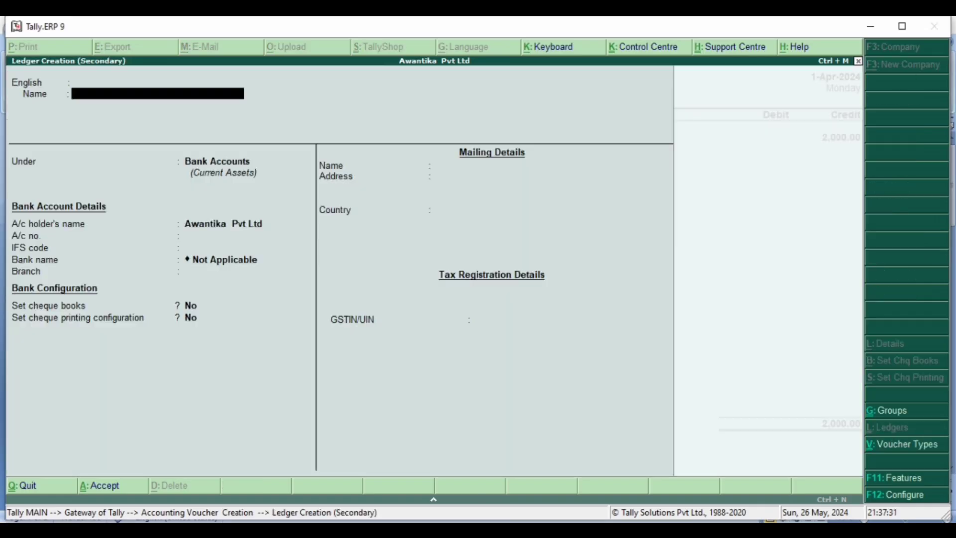
{"action": "type", "text": "SBI"}
{"action": "key", "text": "Return"}
{"action": "key", "text": "Return"}
{"action": "key", "text": "Return"}
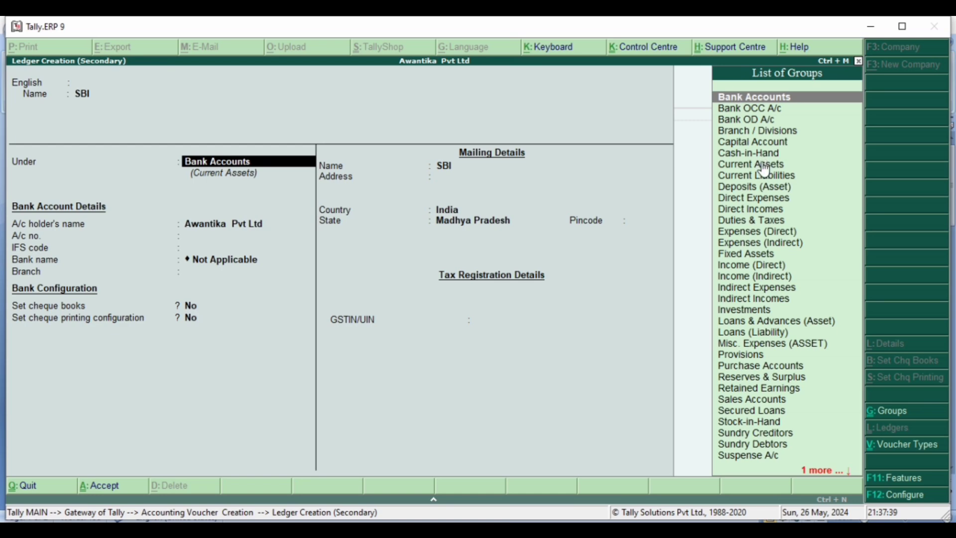
{"action": "key", "text": "Return"}
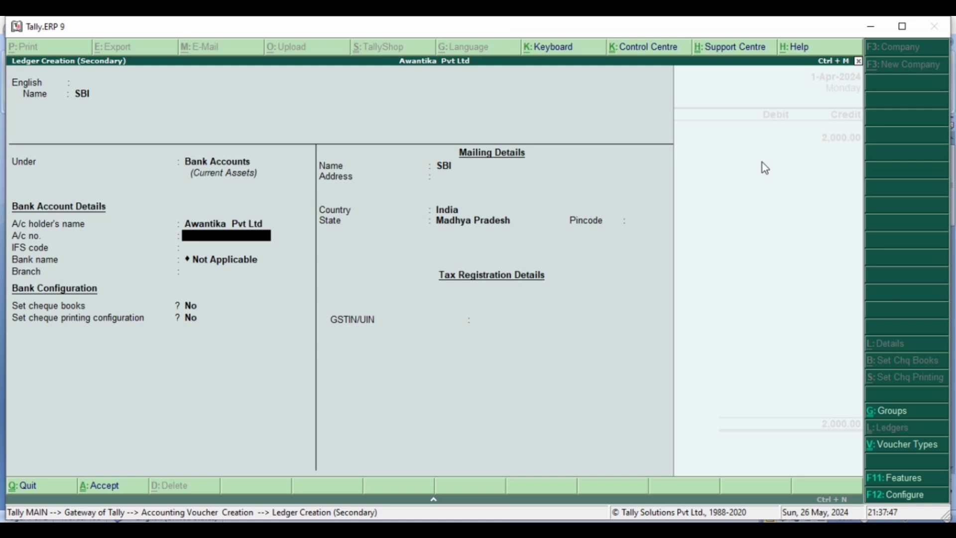
{"action": "key", "text": "ctrl+a"}
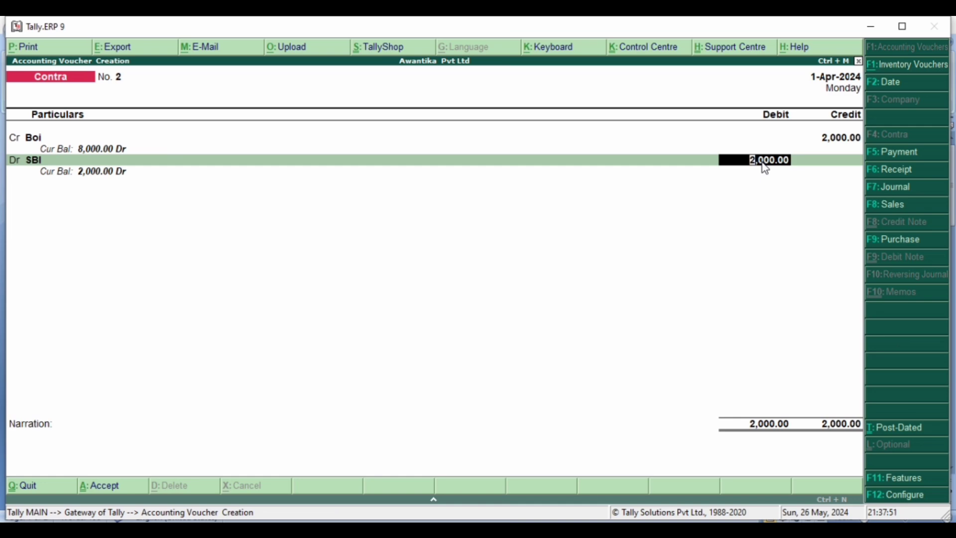
Allocate the 2,000 SBI debit as cash without denominations or bank details, and save the contra voucher without narration
{"action": "key", "text": "Return"}
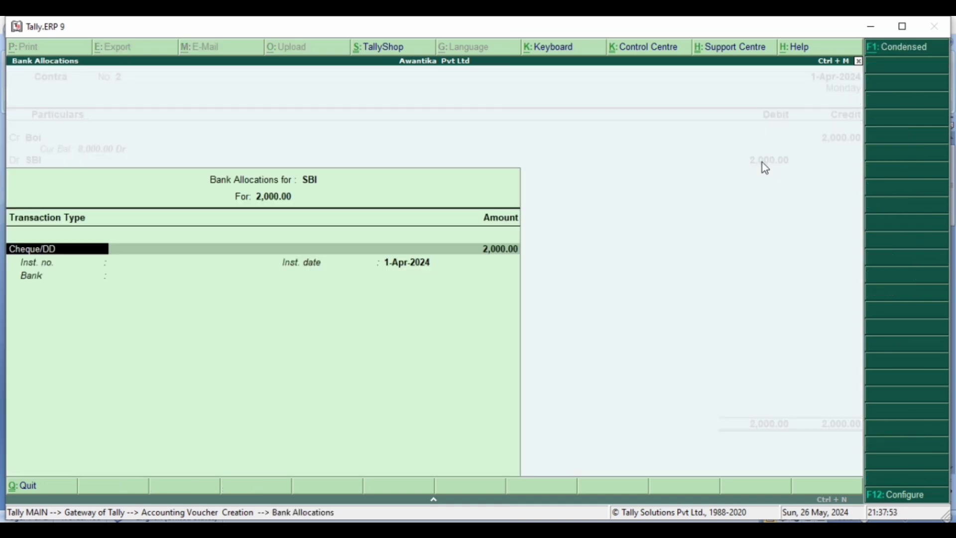
{"action": "key", "text": "Return"}
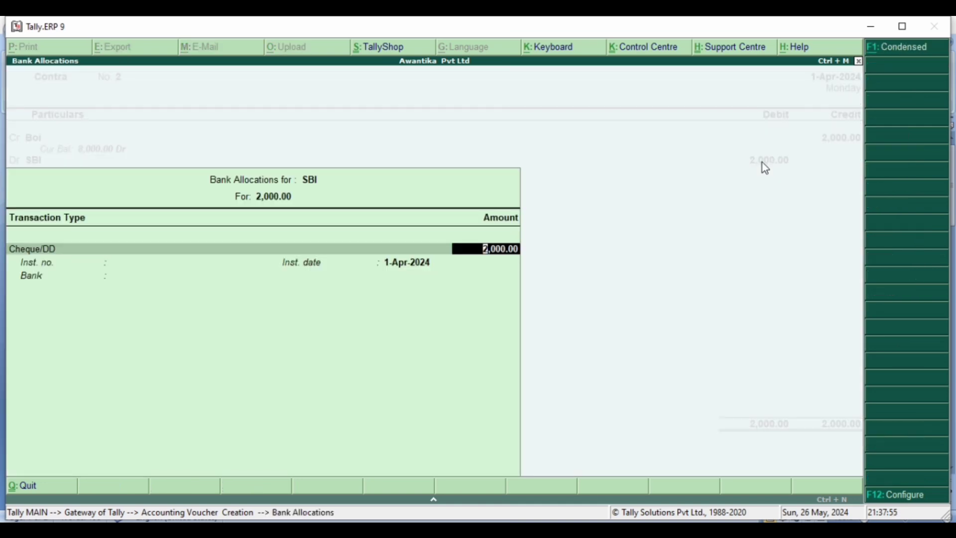
{"action": "key", "text": "BackSpace"}
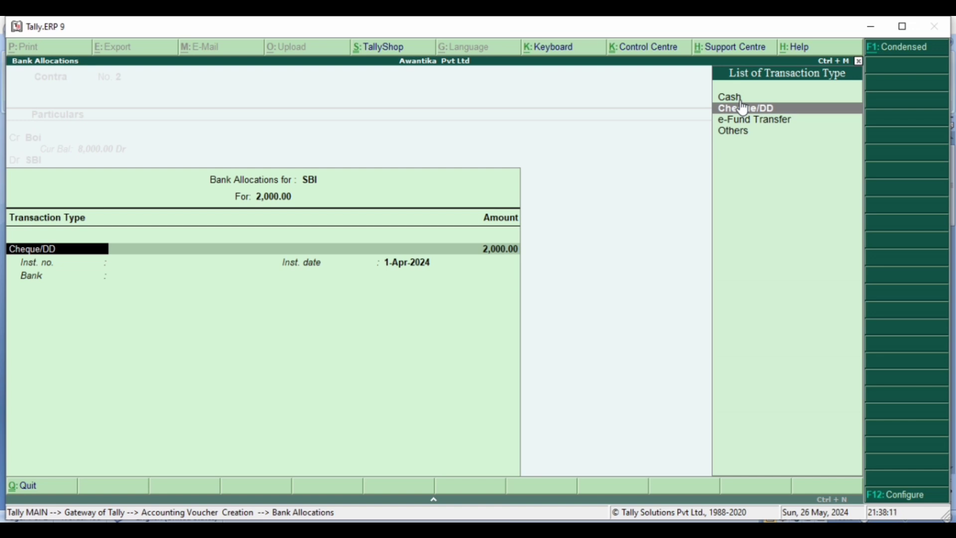
{"action": "key", "text": "Up"}
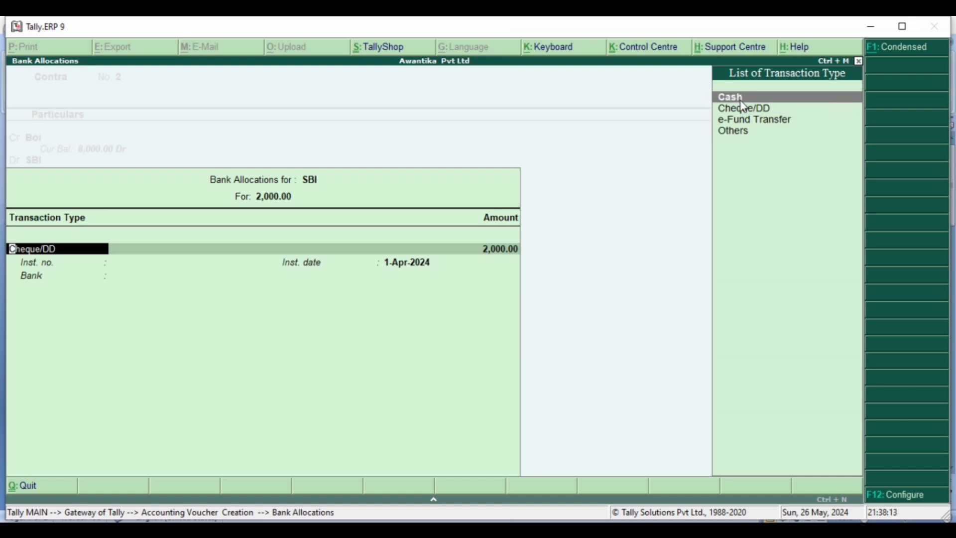
{"action": "key", "text": "Return"}
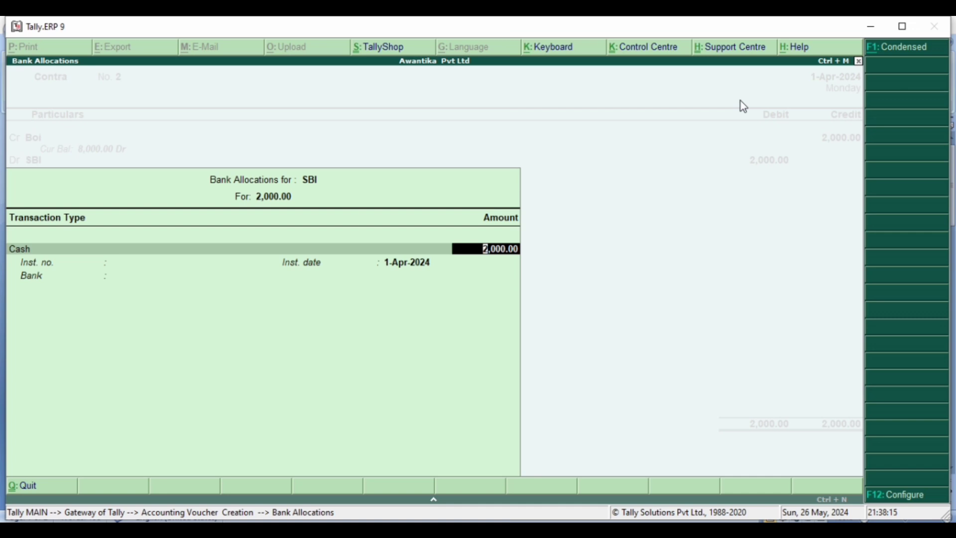
{"action": "key", "text": "Return"}
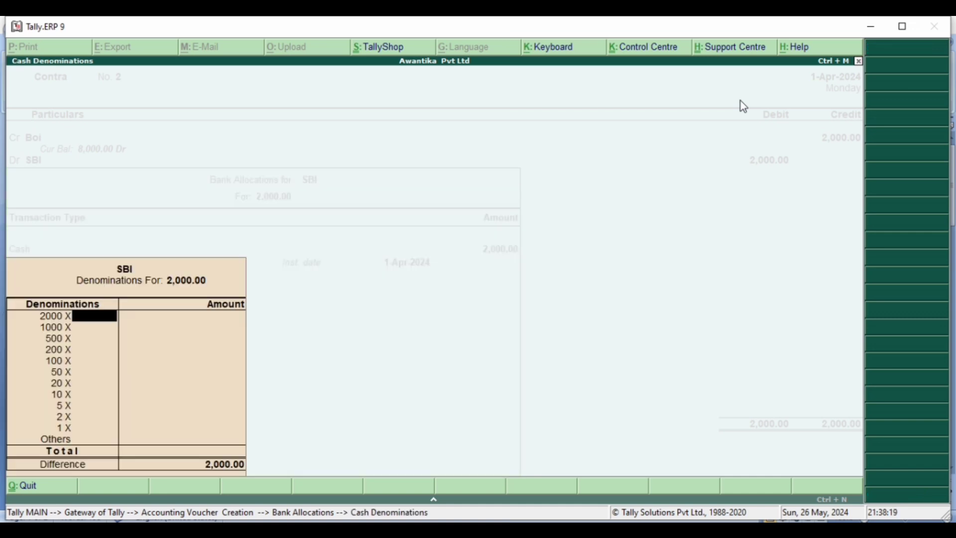
{"action": "key", "text": "Return"}
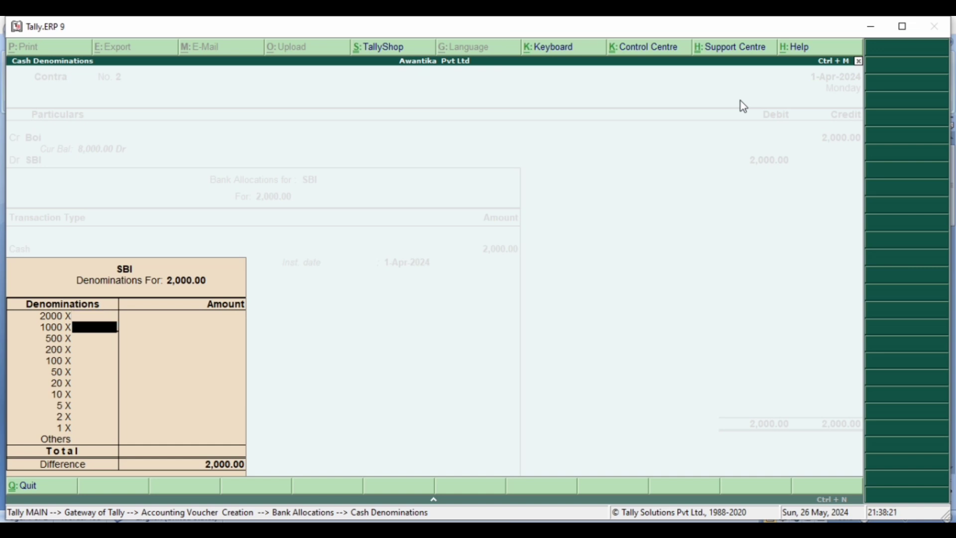
{"action": "key", "text": "Escape"}
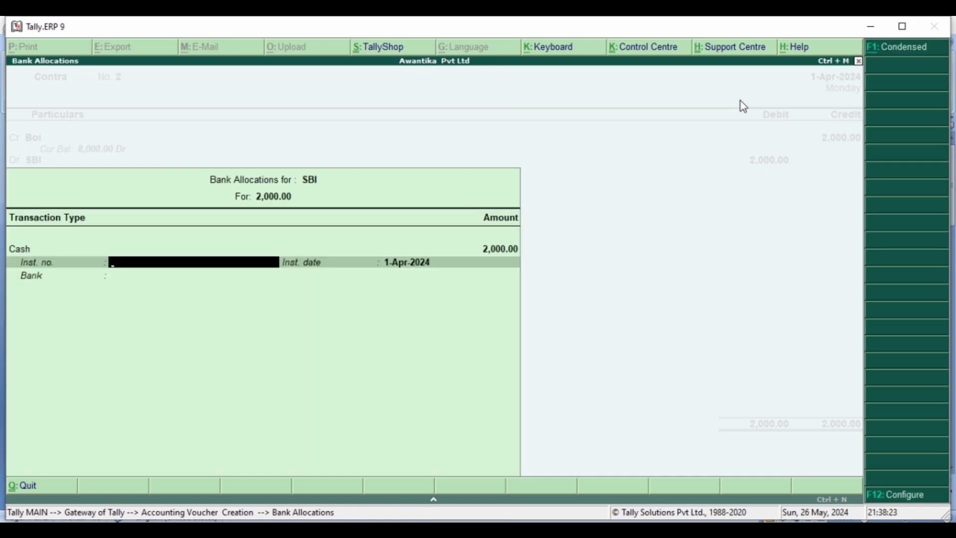
{"action": "key", "text": "Return"}
{"action": "key", "text": "Return"}
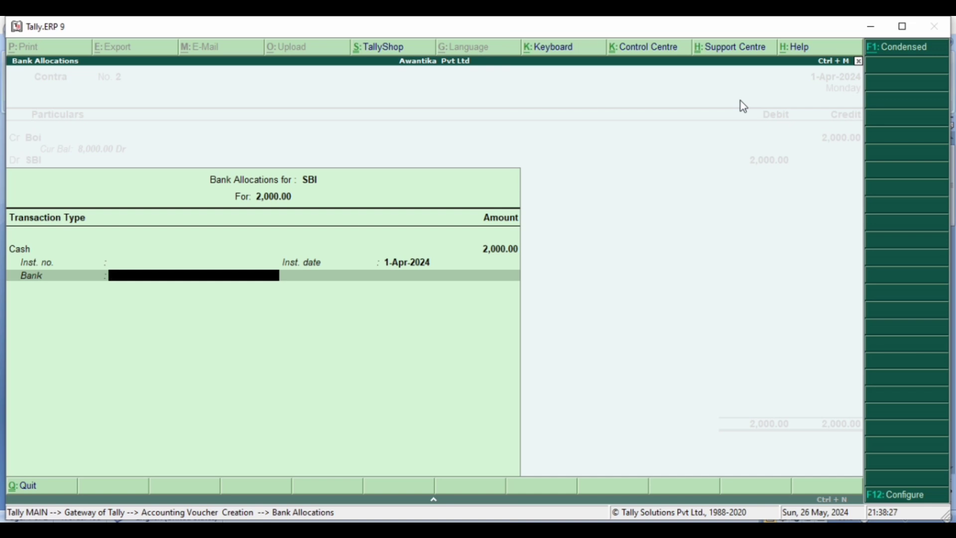
{"action": "key", "text": "Return"}
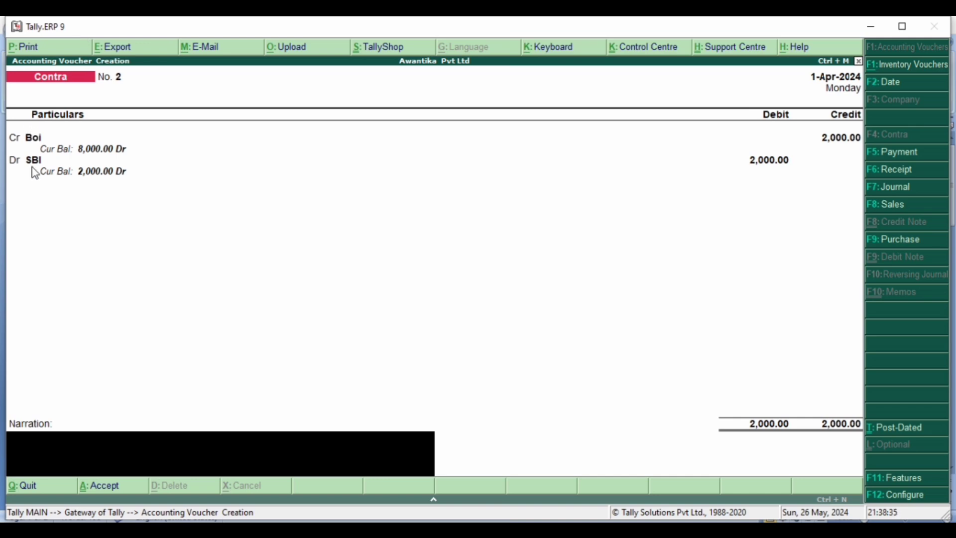
{"action": "key", "text": "Return"}
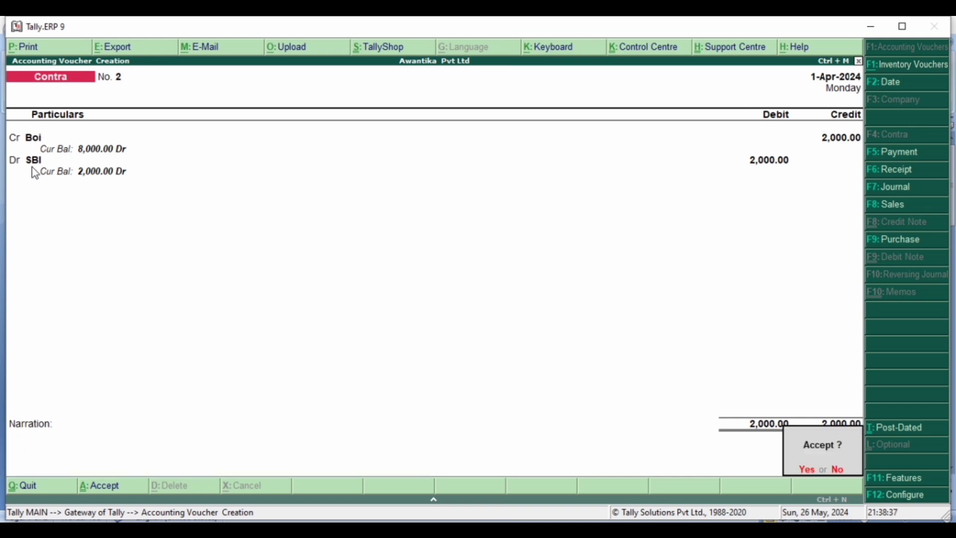
{"action": "key", "text": "Return"}
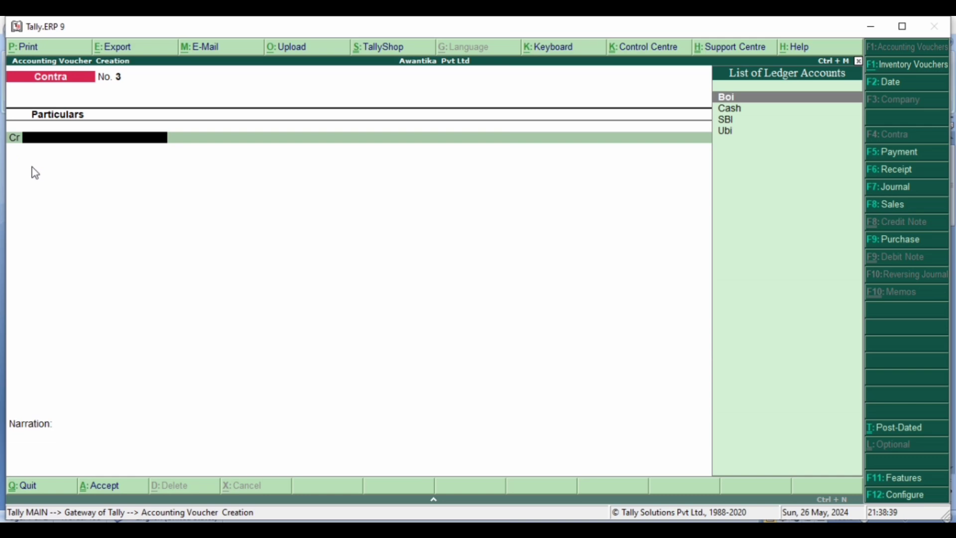
Leave voucher entry, display the Day Book, and open the 5,000 Cash contra voucher from it
{"action": "key", "text": "Escape"}
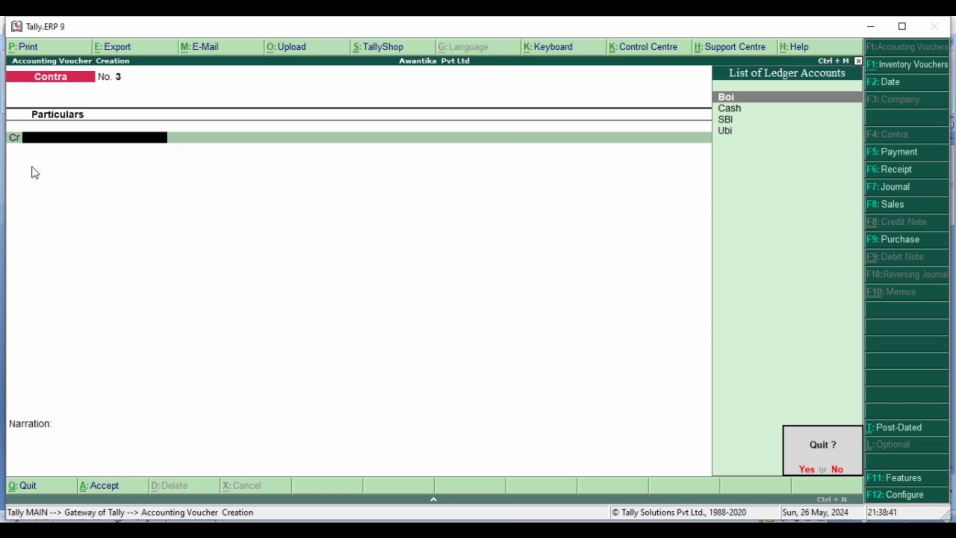
{"action": "key", "text": "Return"}
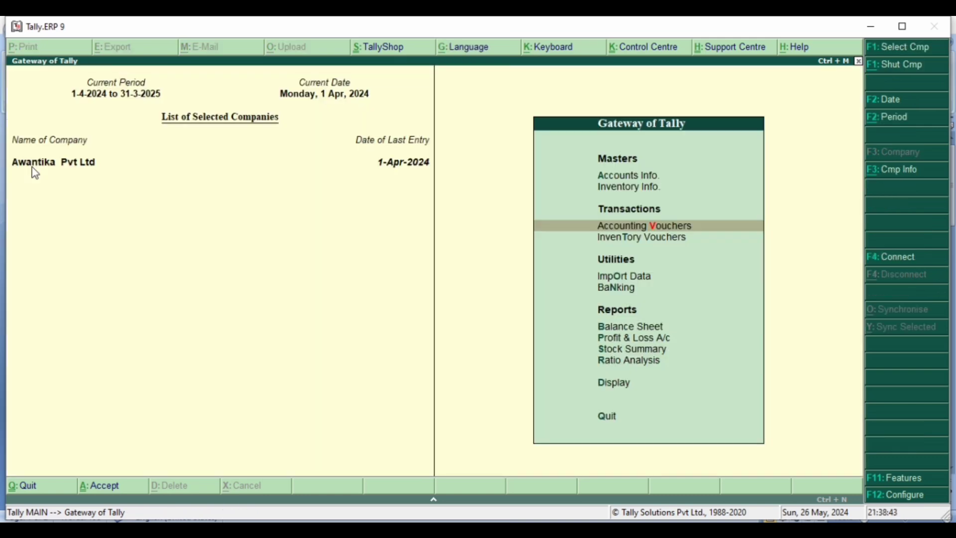
{"action": "key", "text": "Down"}
{"action": "key", "text": "Down"}
{"action": "key", "text": "Down"}
{"action": "key", "text": "Down"}
{"action": "key", "text": "Down"}
{"action": "key", "text": "Down"}
{"action": "key", "text": "Down"}
{"action": "key", "text": "Down"}
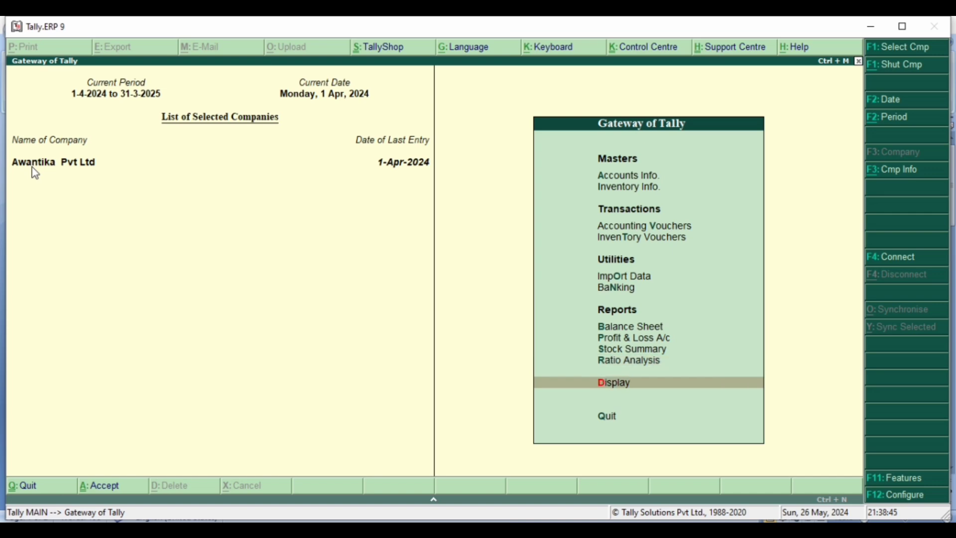
{"action": "key", "text": "Return"}
{"action": "key", "text": "Down"}
{"action": "key", "text": "Return"}
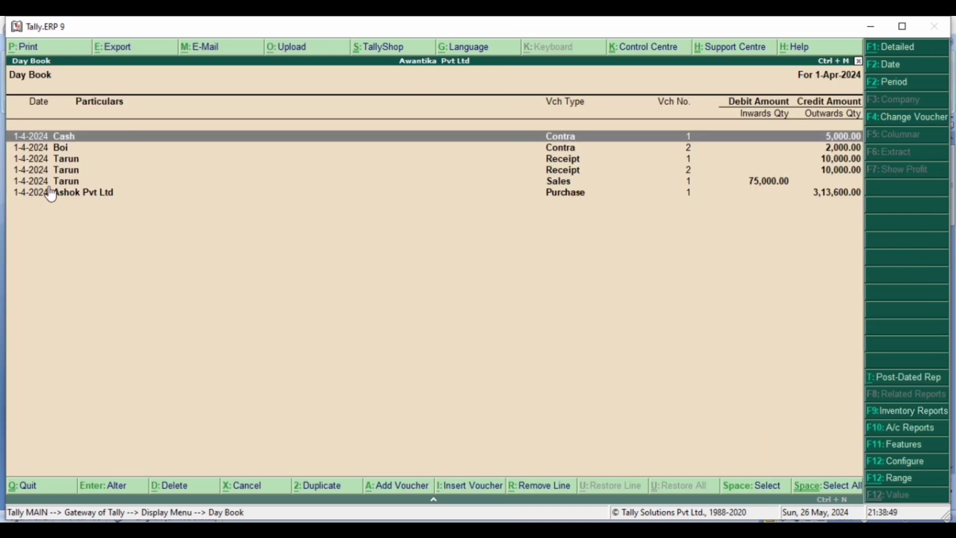
{"action": "left_click", "coordinate": [612, 139]}
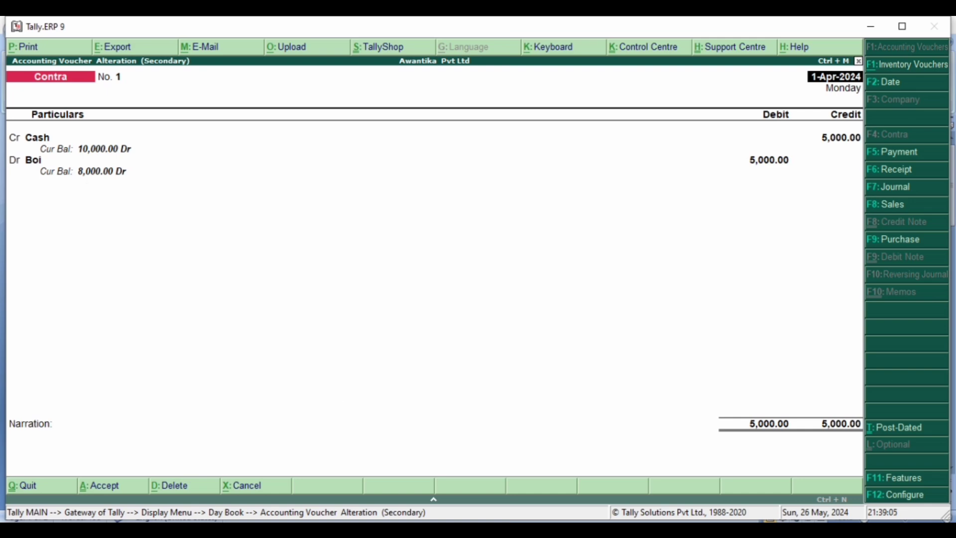
Switch to the Word notes and read the contra transaction listed after the 2,000 transfer from BOI to SBI
{"action": "key", "text": "alt+Tab"}
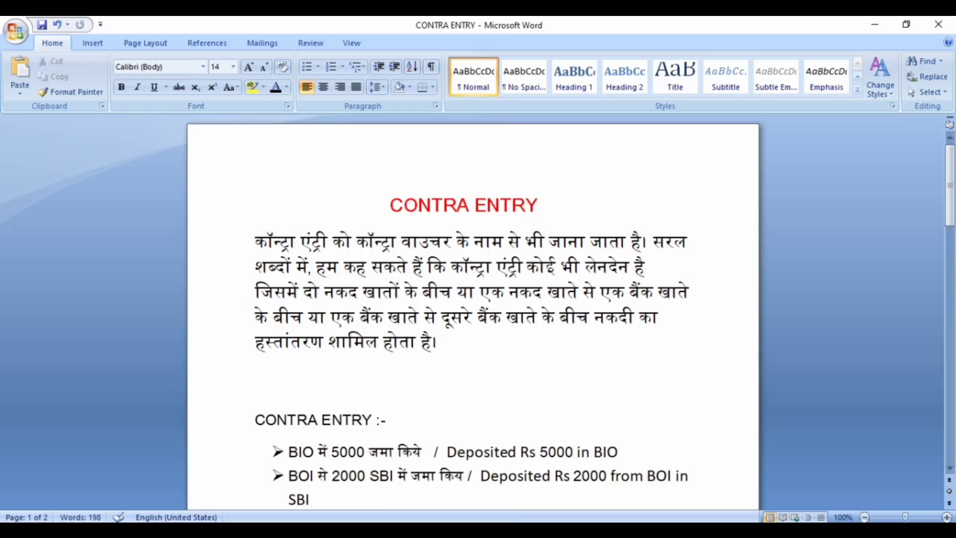
{"action": "key", "text": "Down"}
{"action": "key", "text": "Down"}
{"action": "key", "text": "Down"}
{"action": "key", "text": "Down"}
{"action": "key", "text": "Down"}
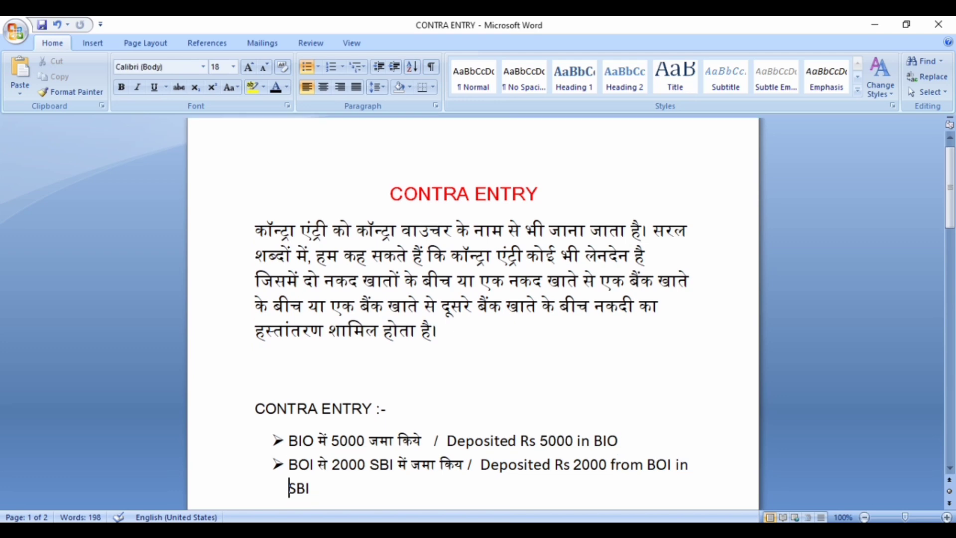
{"action": "key", "text": "Down"}
{"action": "key", "text": "Up"}
{"action": "key", "text": "alt+shift"}
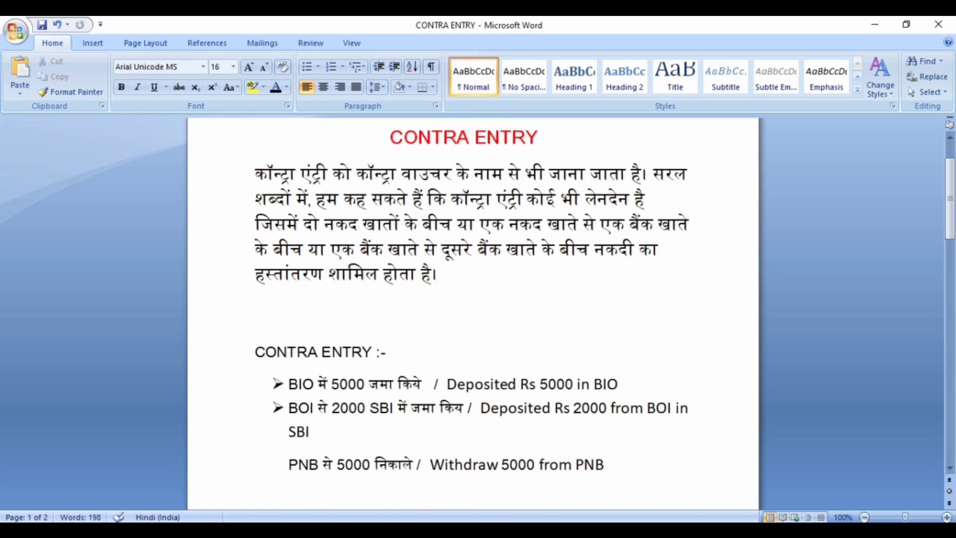